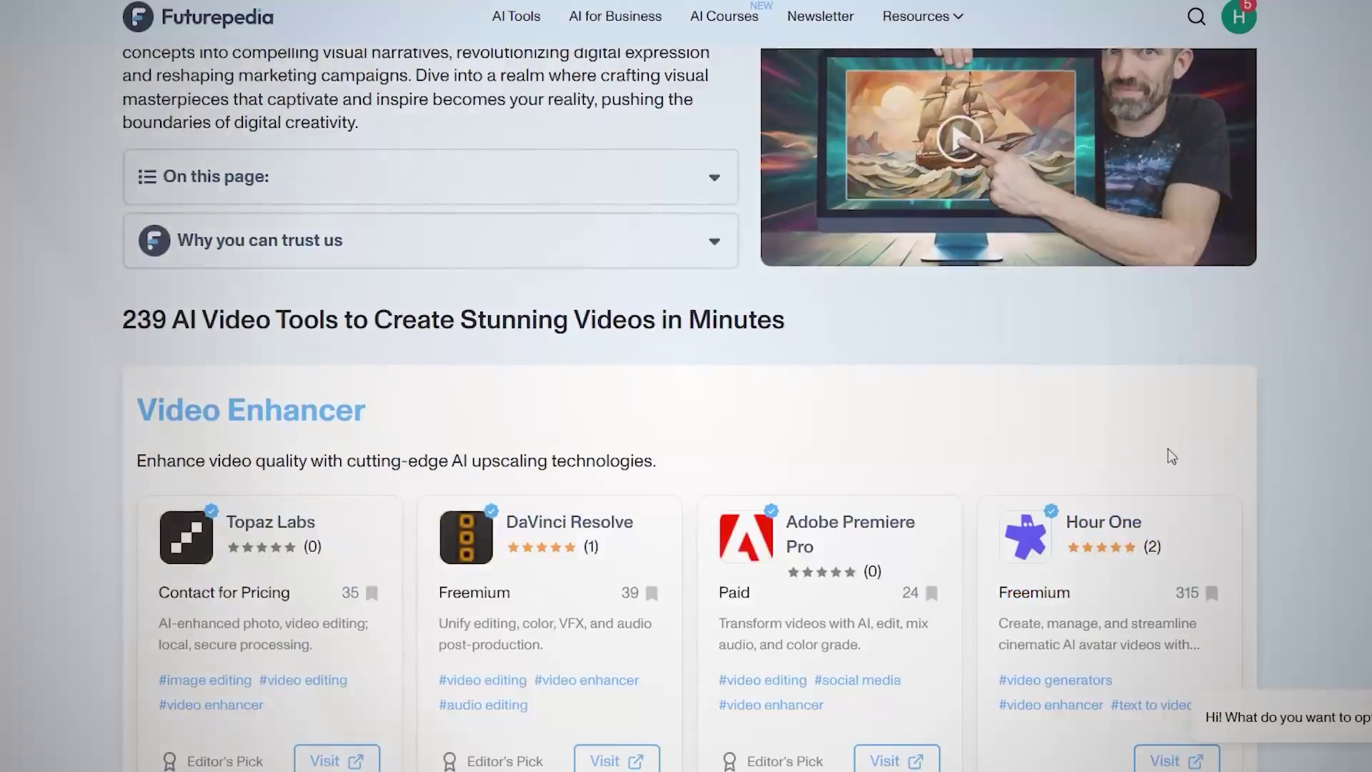
- Scroll Futurepedia's tool listings down to the Text To Video category
{"action": "scroll", "coordinate": [1097, 449], "scroll_direction": "down", "scroll_amount": 10}
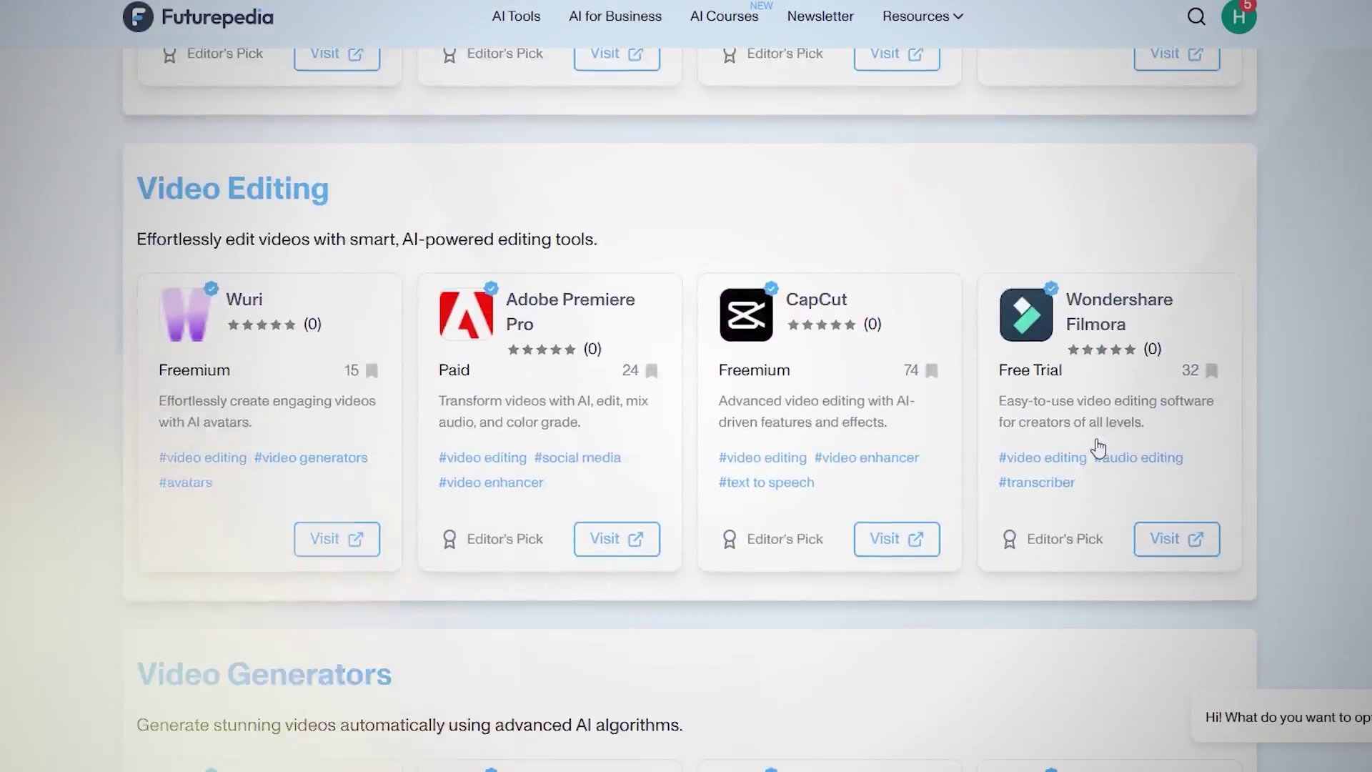
{"action": "scroll", "coordinate": [1098, 448], "scroll_direction": "down", "scroll_amount": 10}
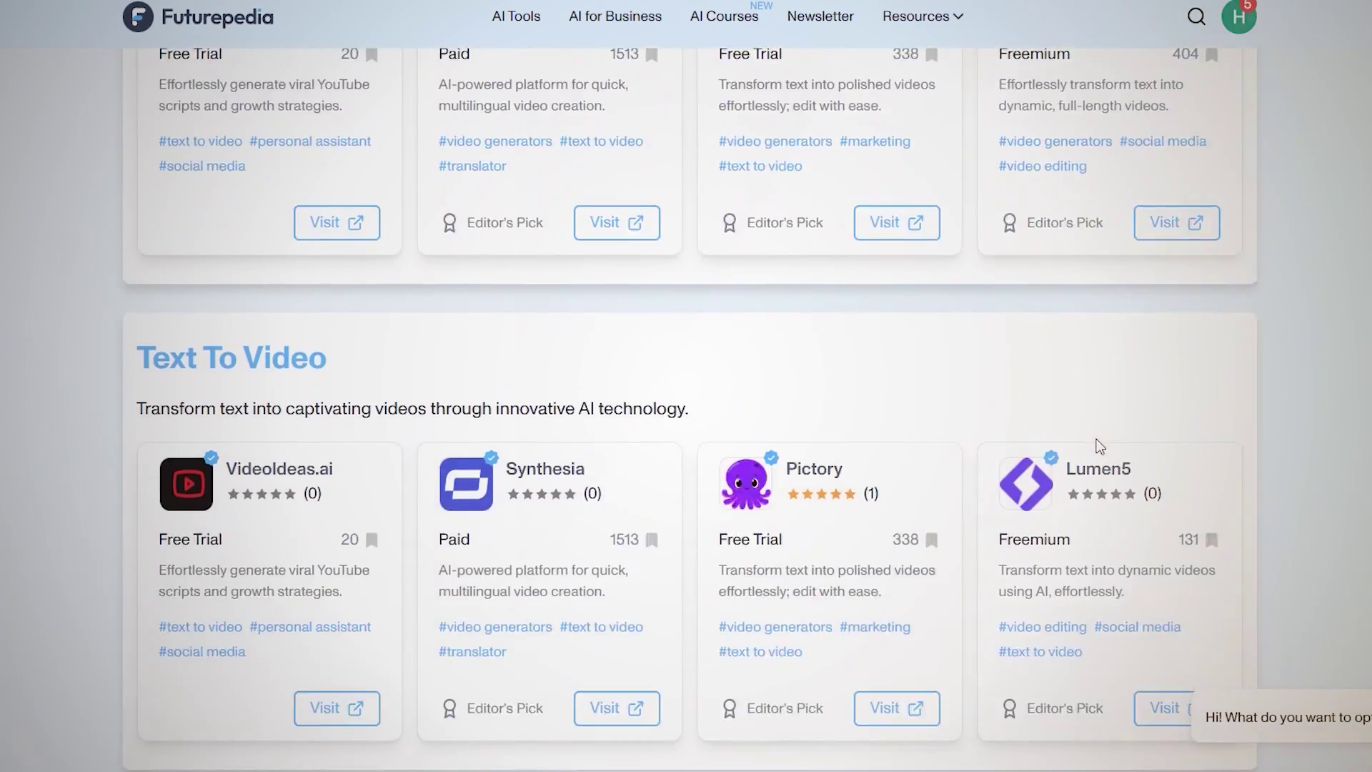
{"action": "scroll", "coordinate": [1096, 446], "scroll_direction": "down", "scroll_amount": 5}
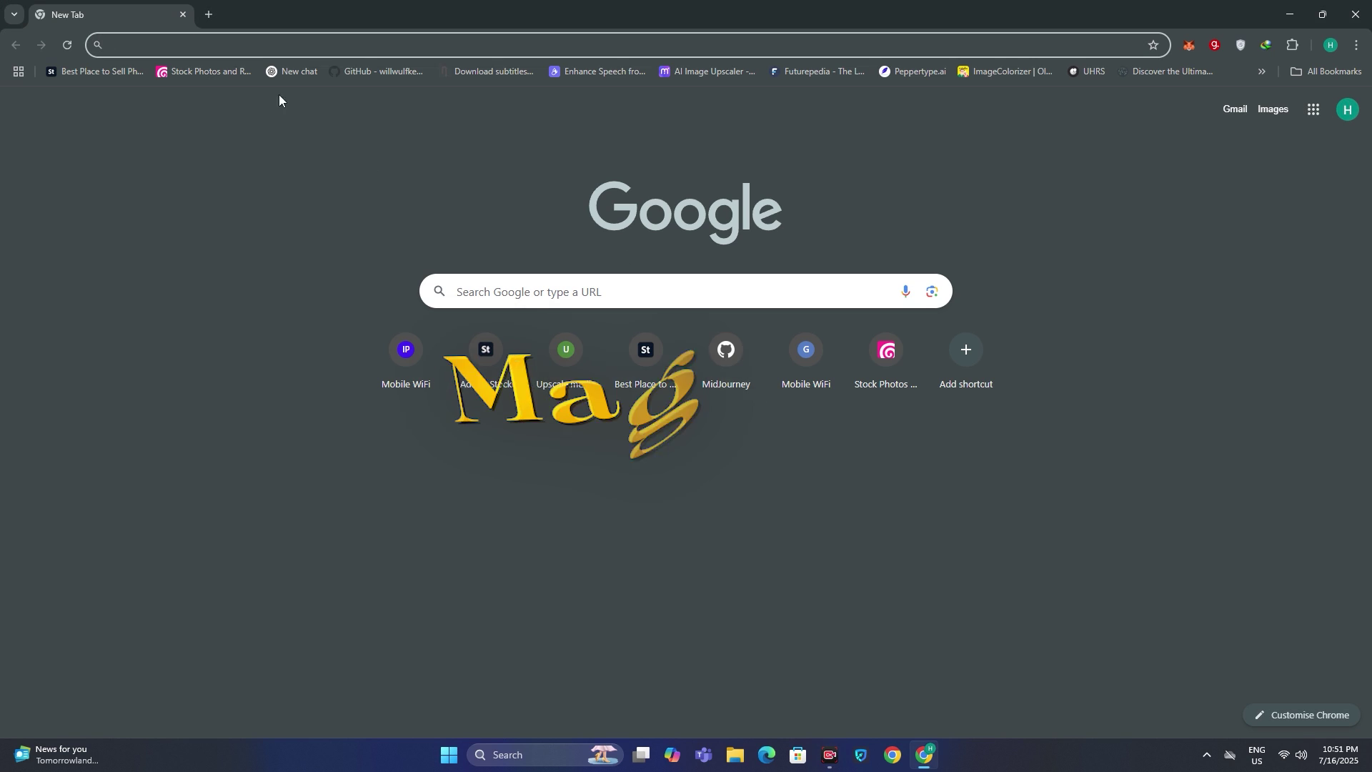
- Go to magi.sand.ai, correcting the mistyped address, to load the Magi projects page
{"action": "type", "text": "magi.sans"}
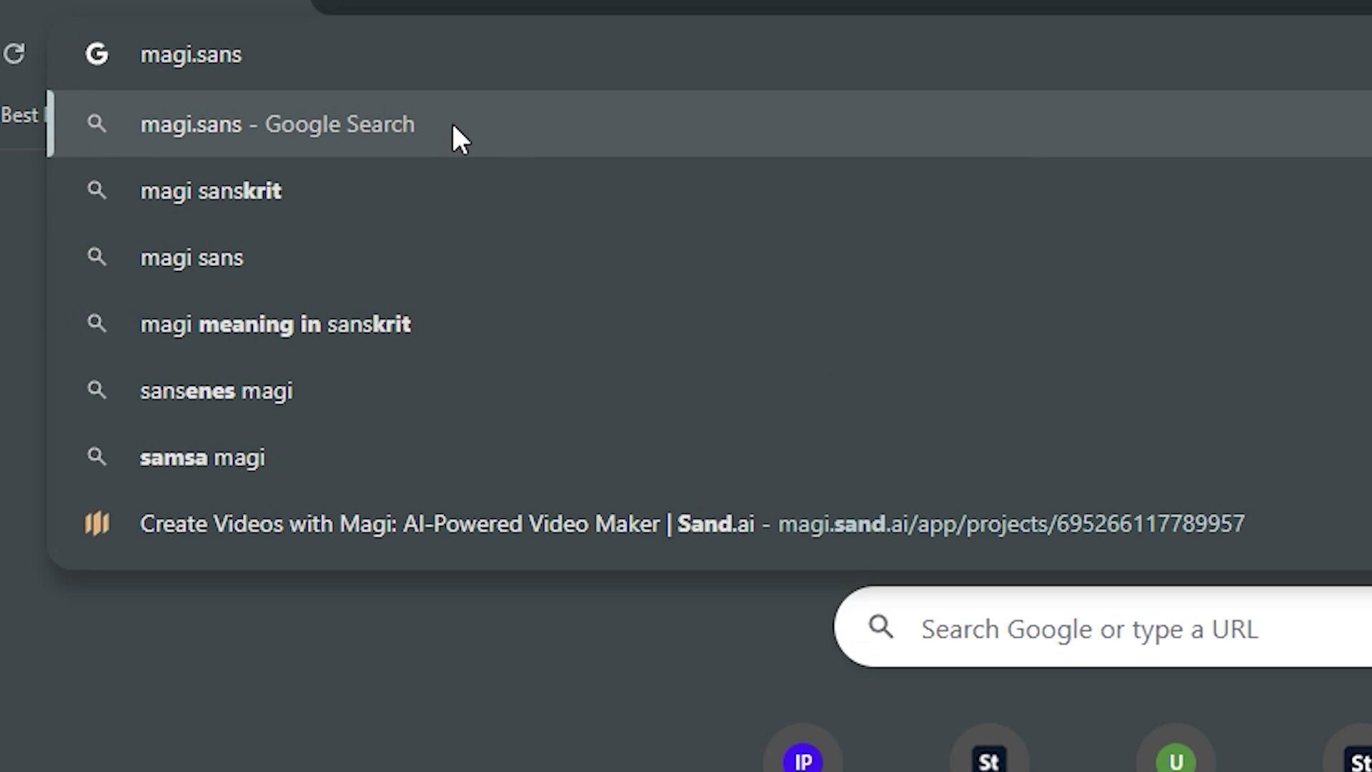
{"action": "key", "text": "BackSpace"}
{"action": "type", "text": "d.ai"}
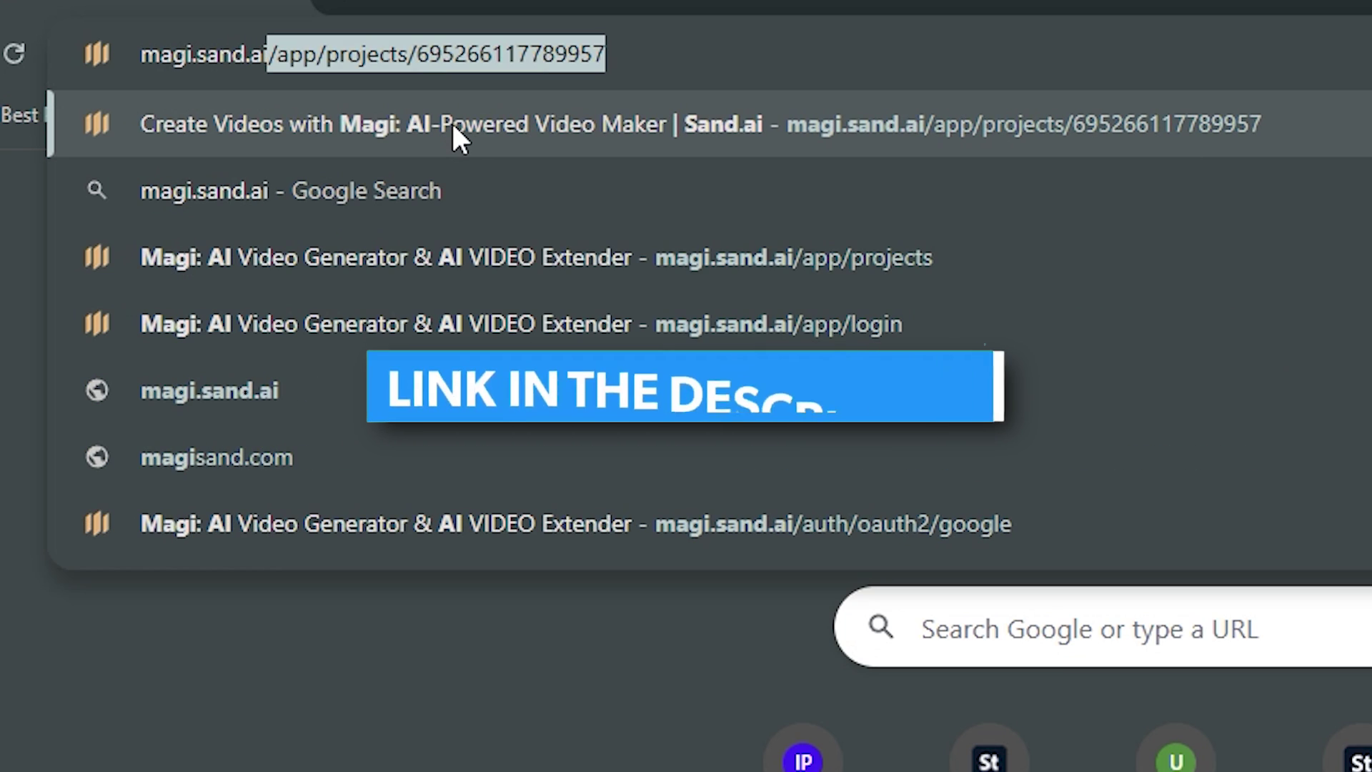
{"action": "key", "text": "Return"}
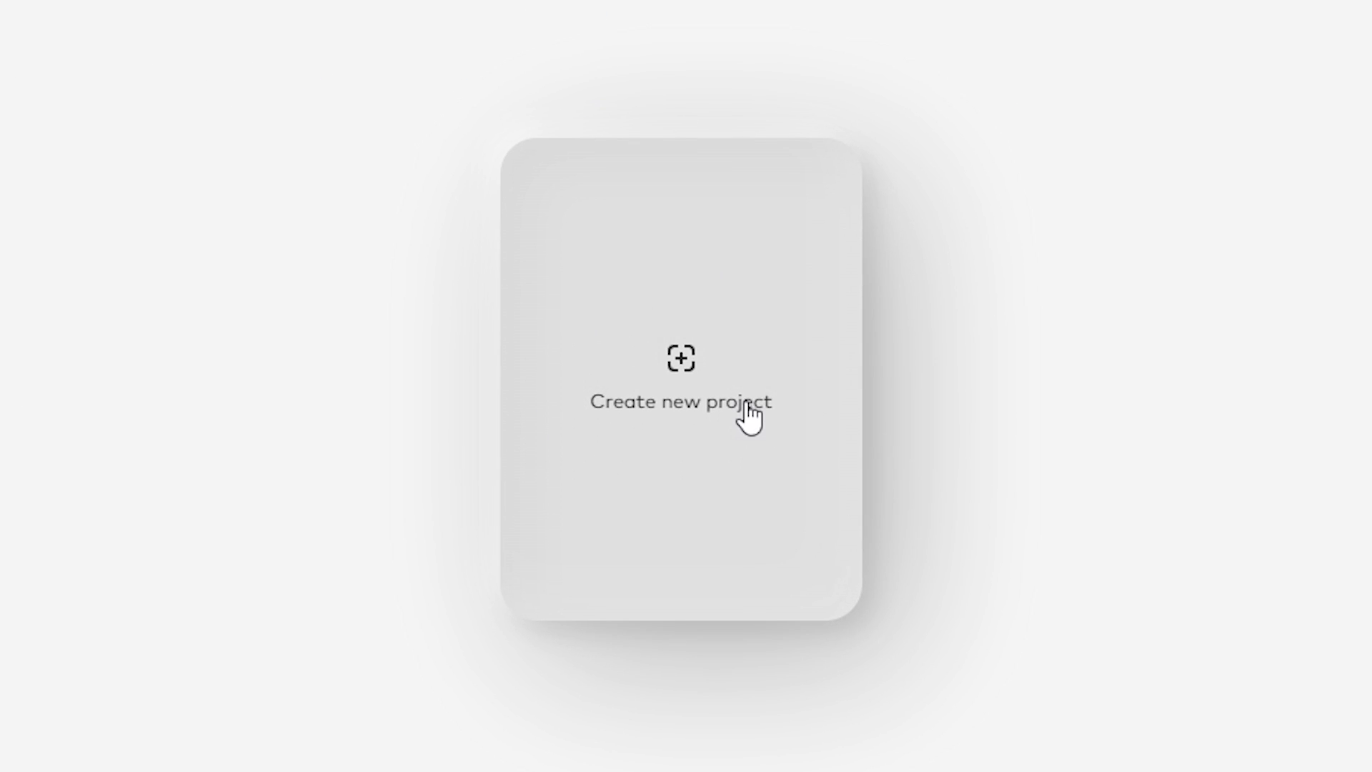
- Create a new Magi project for the yeti-at-the-bridge image
{"action": "left_click", "coordinate": [747, 414]}
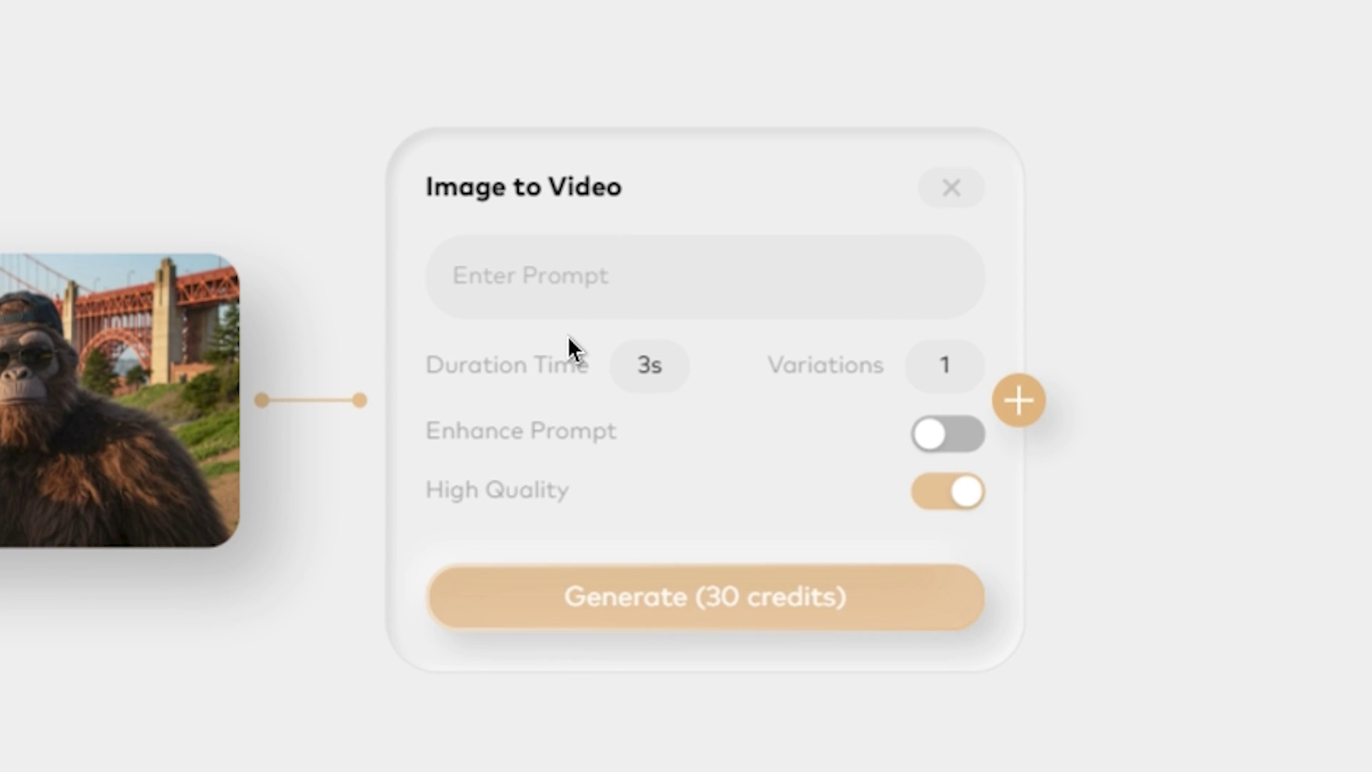
- Set the Image to Video duration to 8s
{"action": "left_click", "coordinate": [646, 366]}
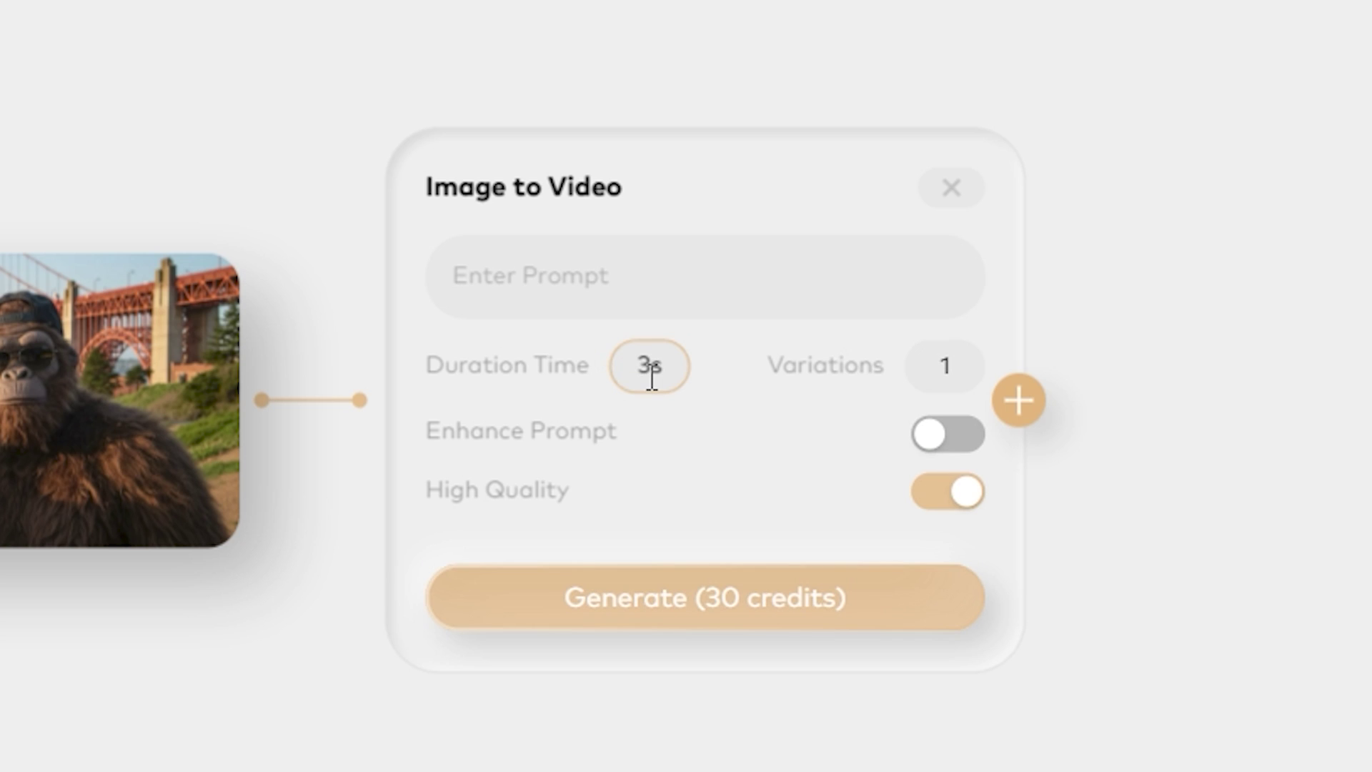
{"action": "key", "text": "BackSpace"}
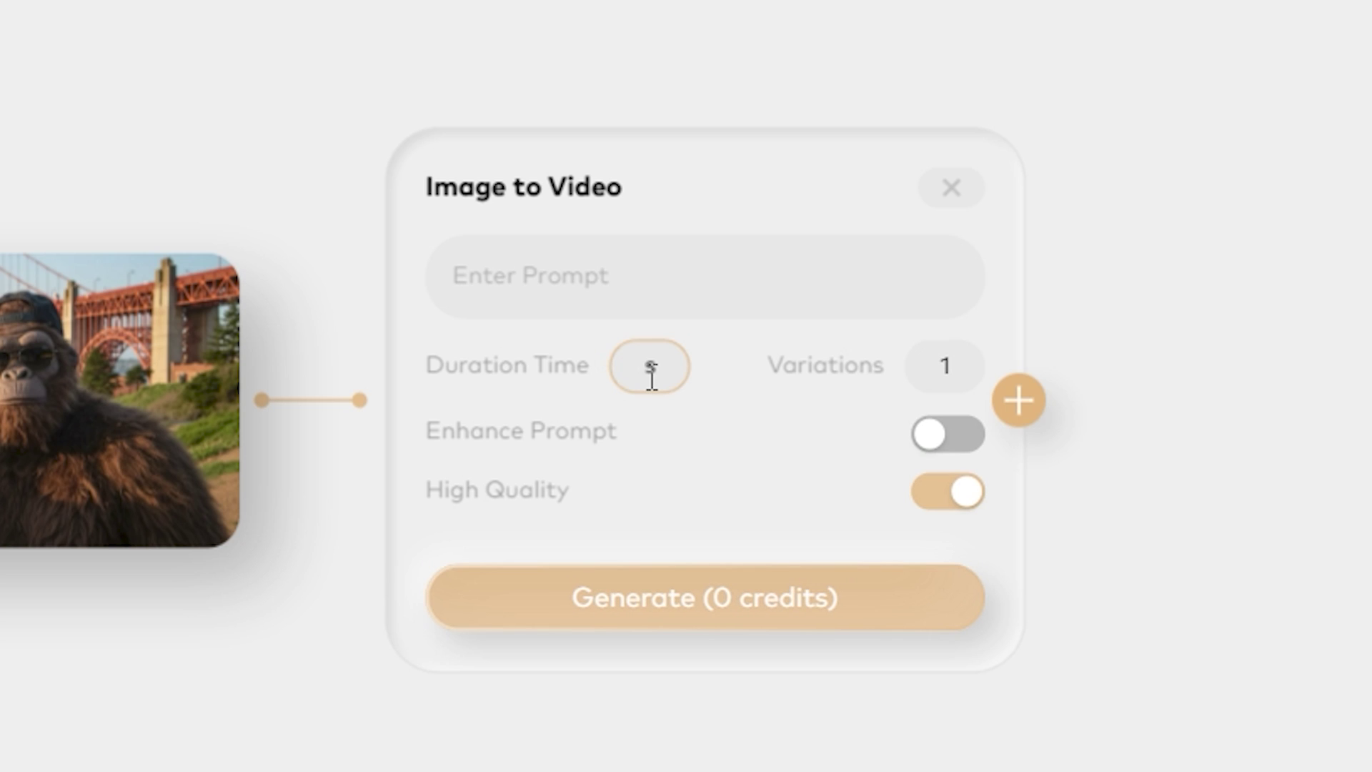
{"action": "type", "text": "10"}
{"action": "key", "text": "BackSpace"}
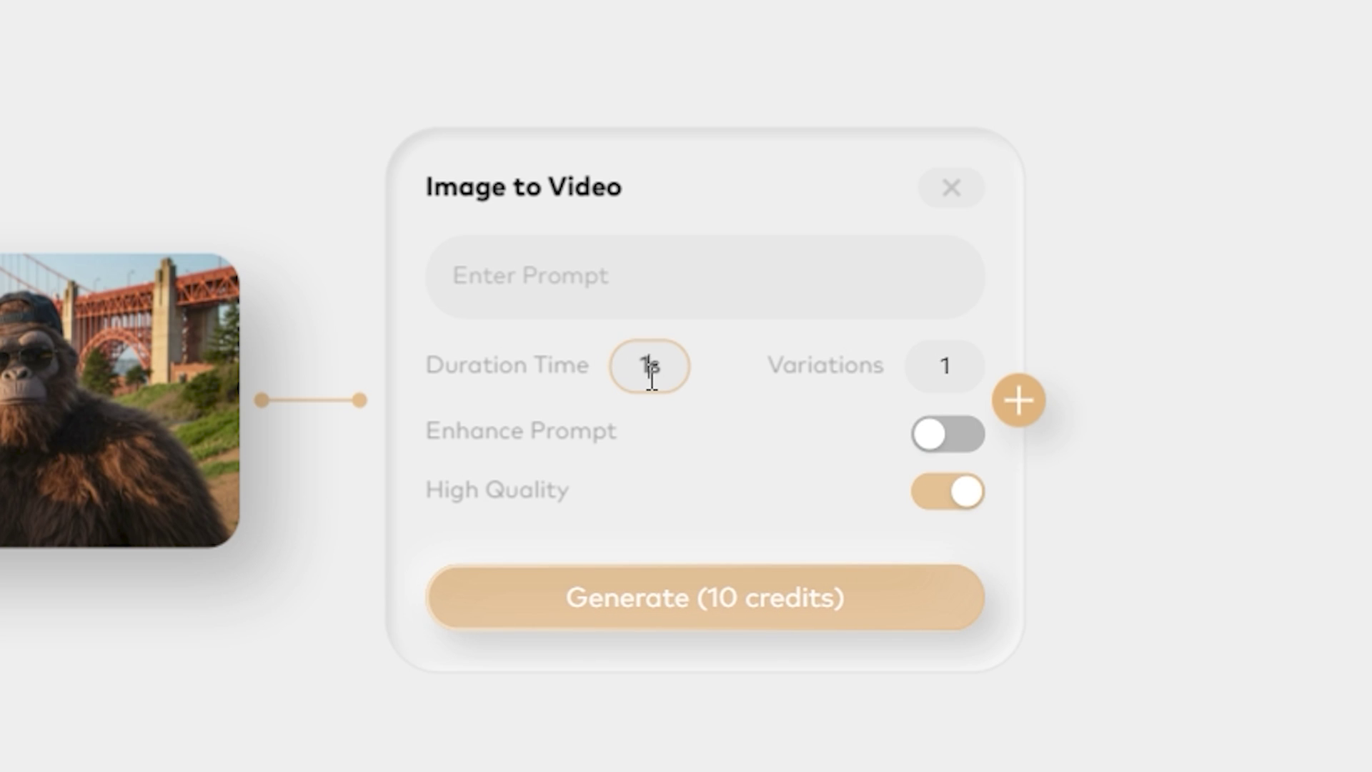
{"action": "key", "text": "BackSpace"}
{"action": "type", "text": "10"}
{"action": "left_click", "coordinate": [716, 468]}
{"action": "left_click", "coordinate": [656, 364]}
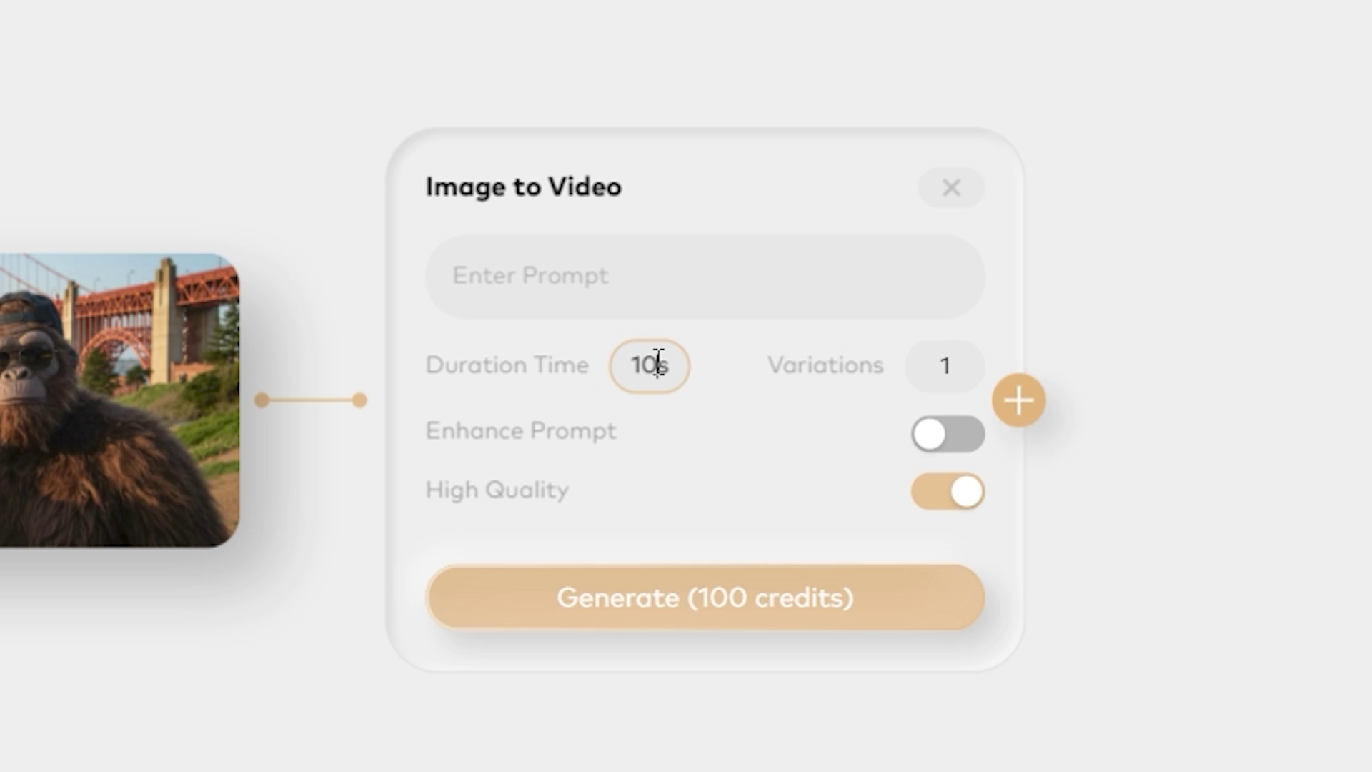
{"action": "key", "text": "BackSpace"}
{"action": "key", "text": "BackSpace"}
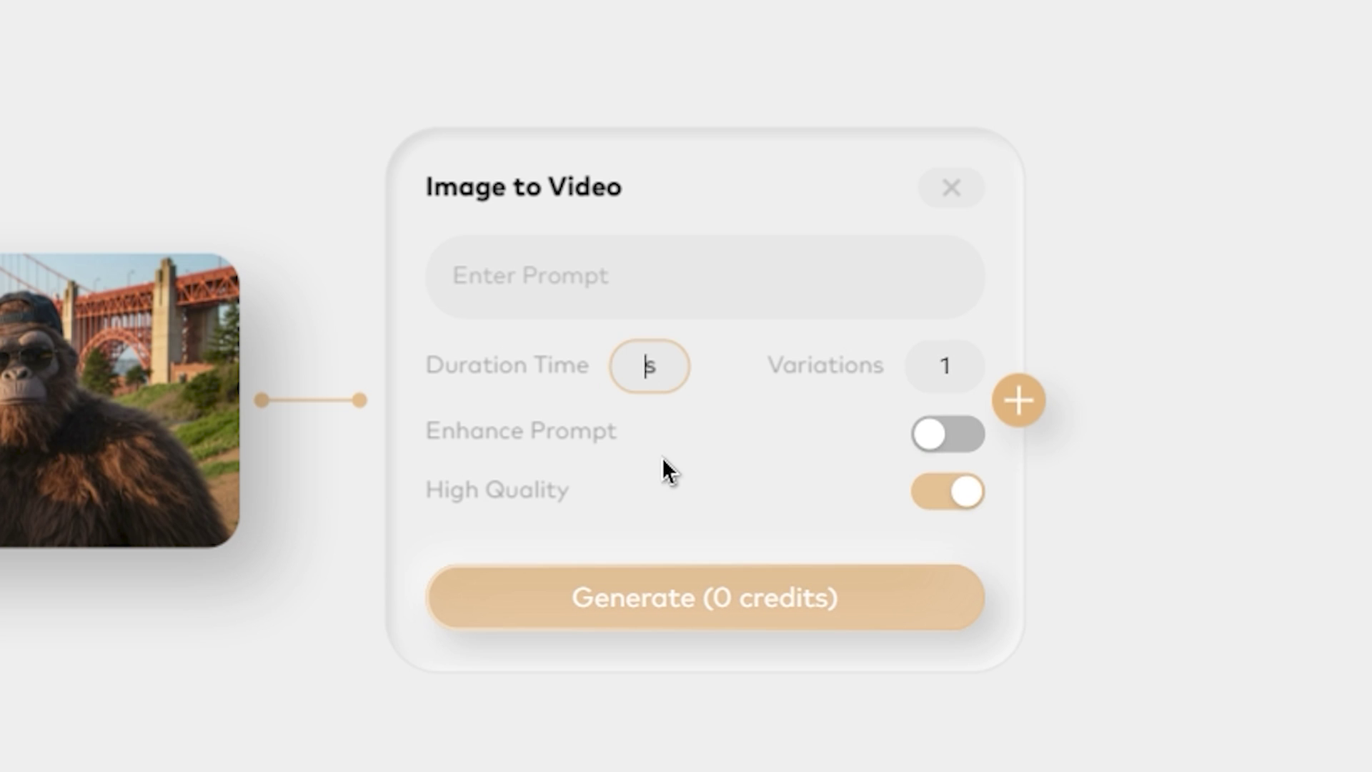
{"action": "type", "text": "8"}
{"action": "left_click", "coordinate": [663, 459]}
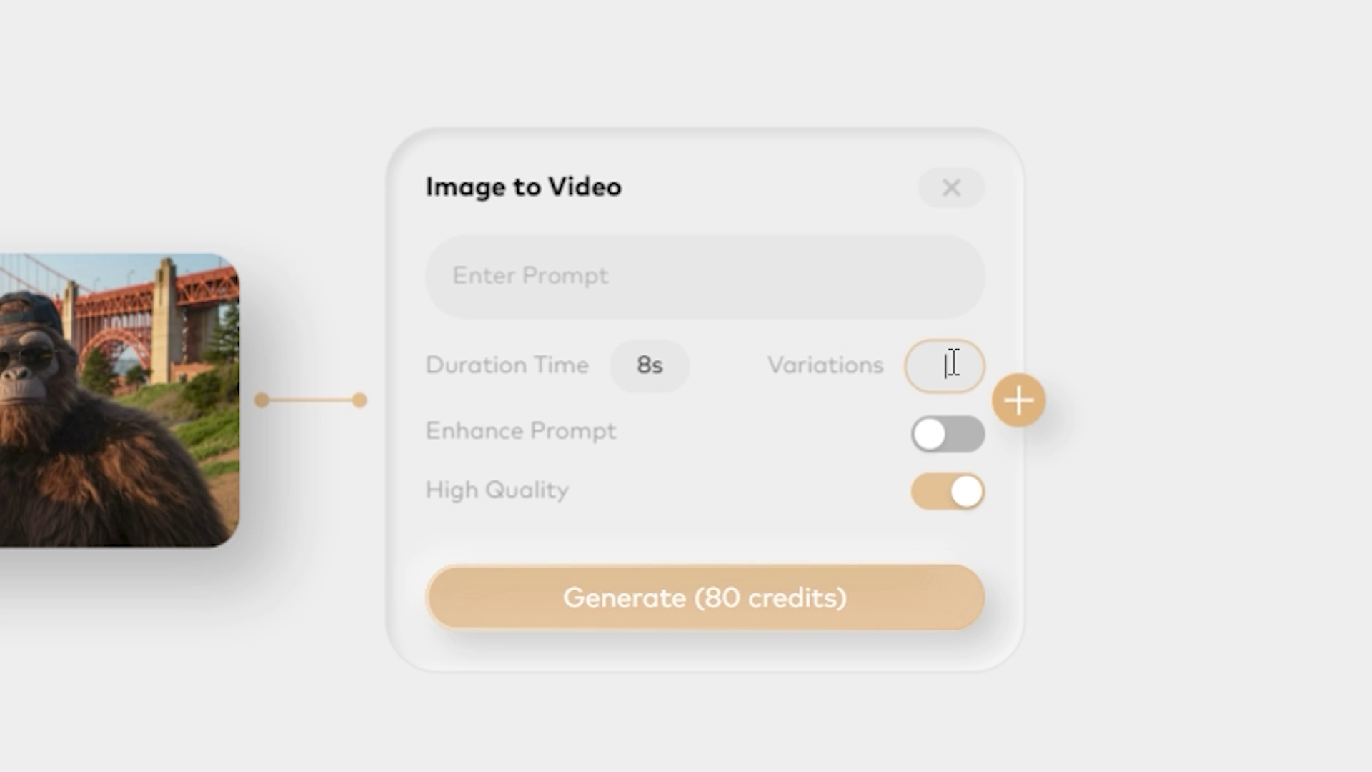
- Keep Variations at 1 and leave High Quality switched on
{"action": "type", "text": "3"}
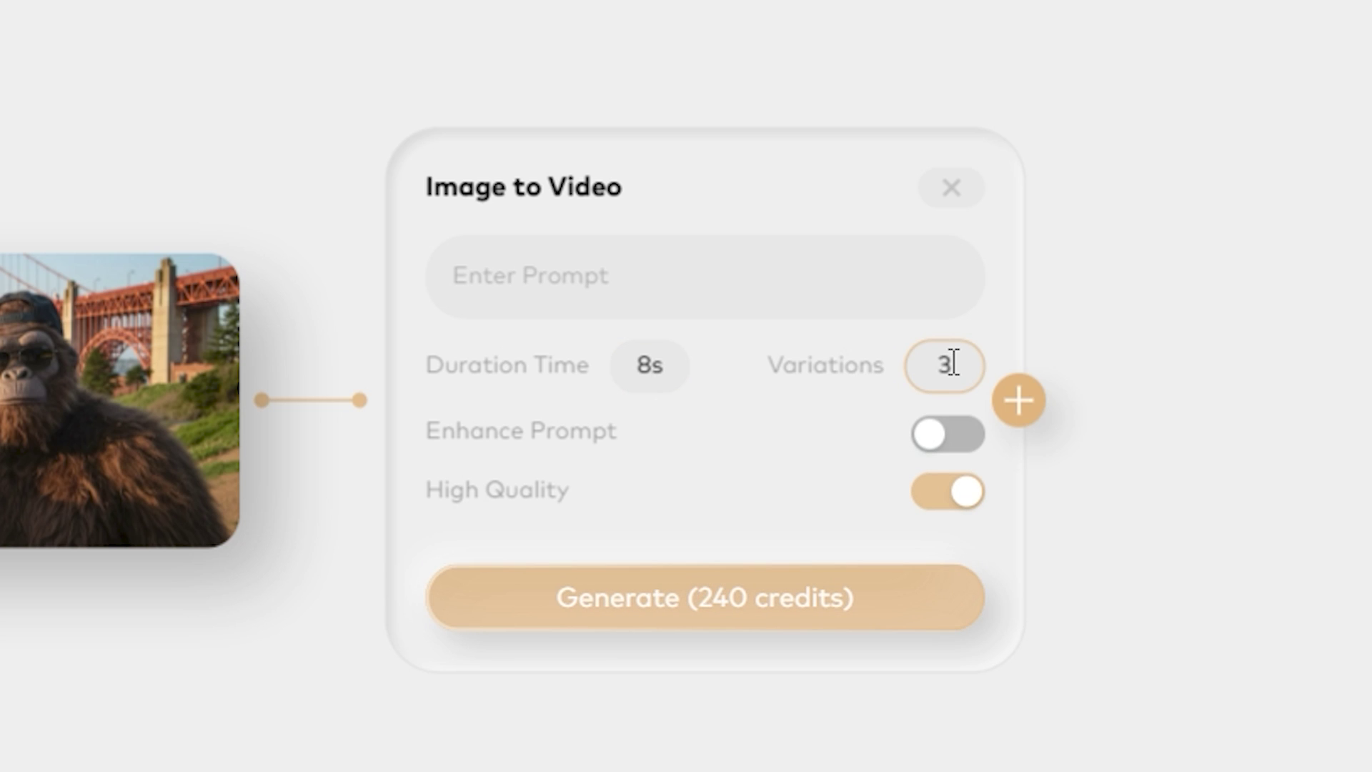
{"action": "key", "text": "BackSpace"}
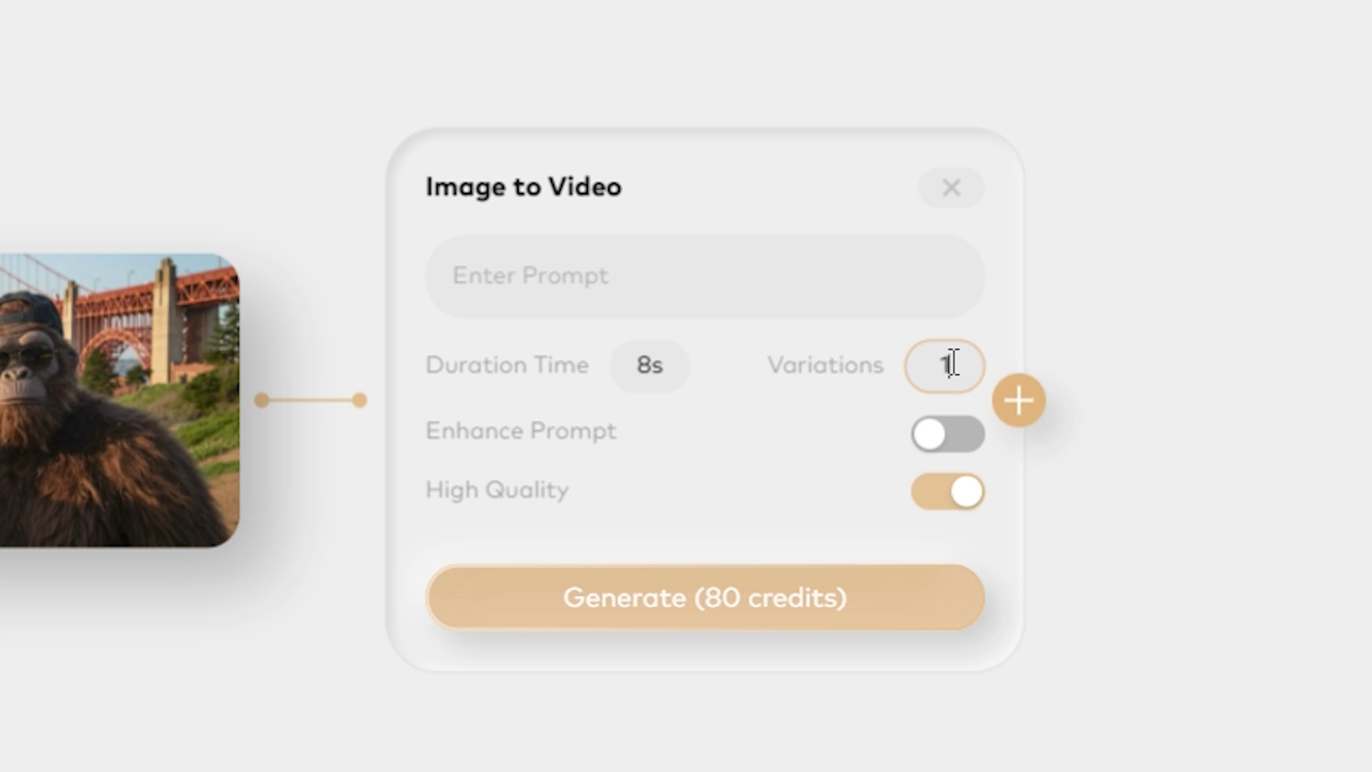
{"action": "left_click", "coordinate": [850, 501]}
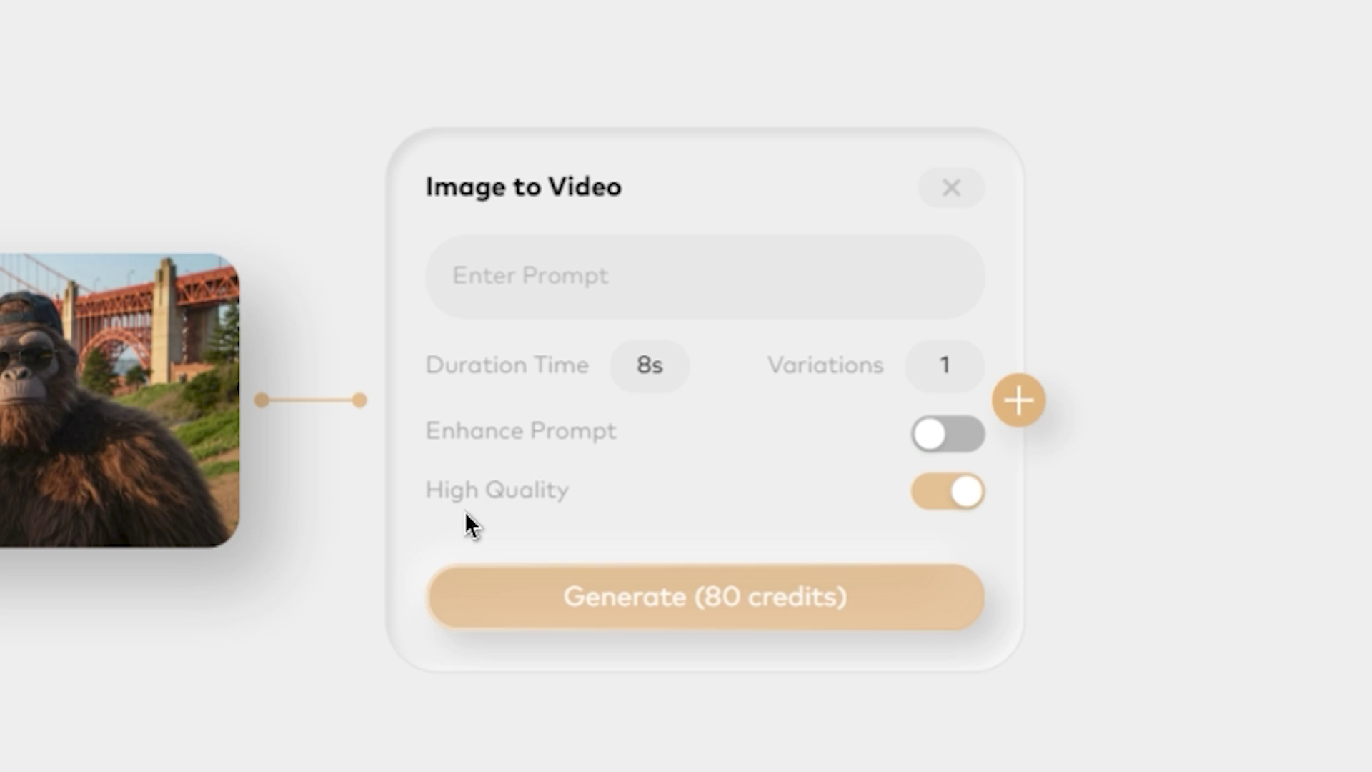
{"action": "left_click", "coordinate": [936, 493]}
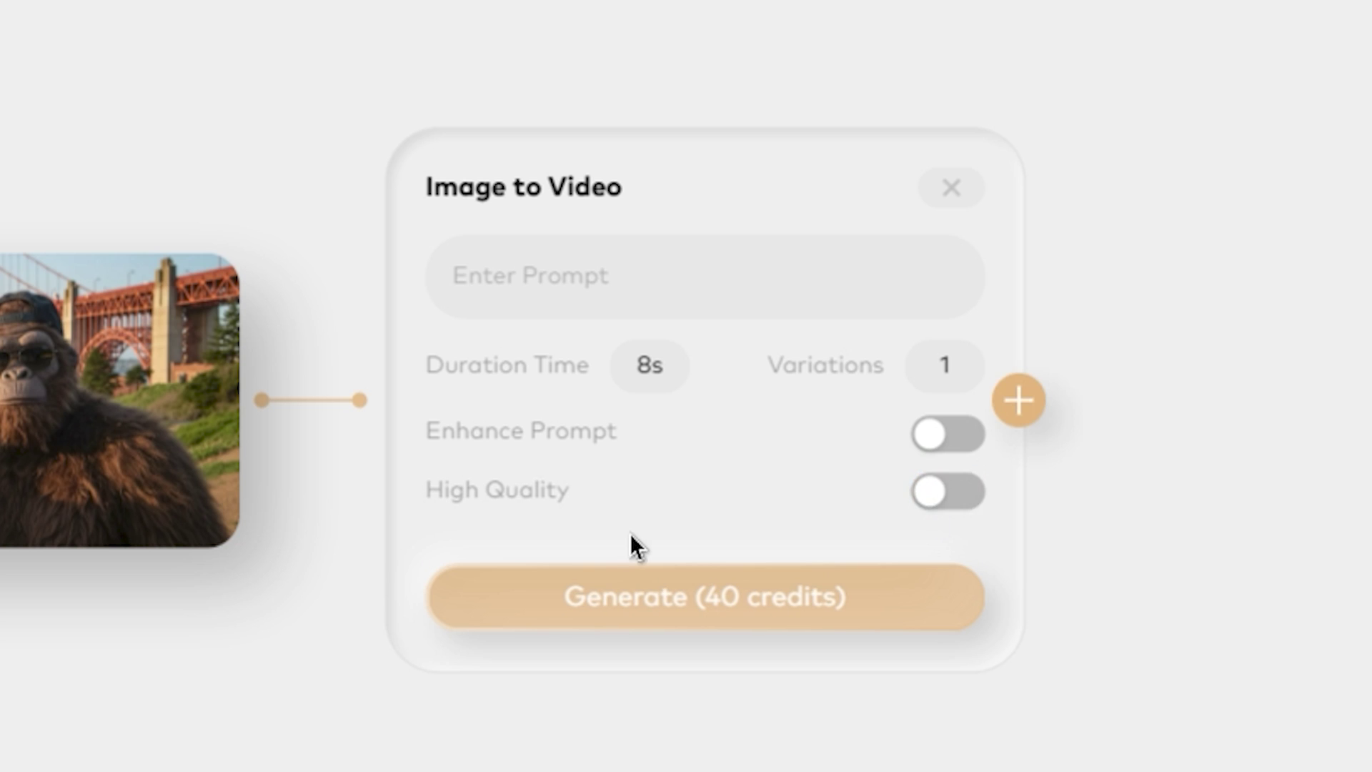
{"action": "left_click", "coordinate": [975, 494]}
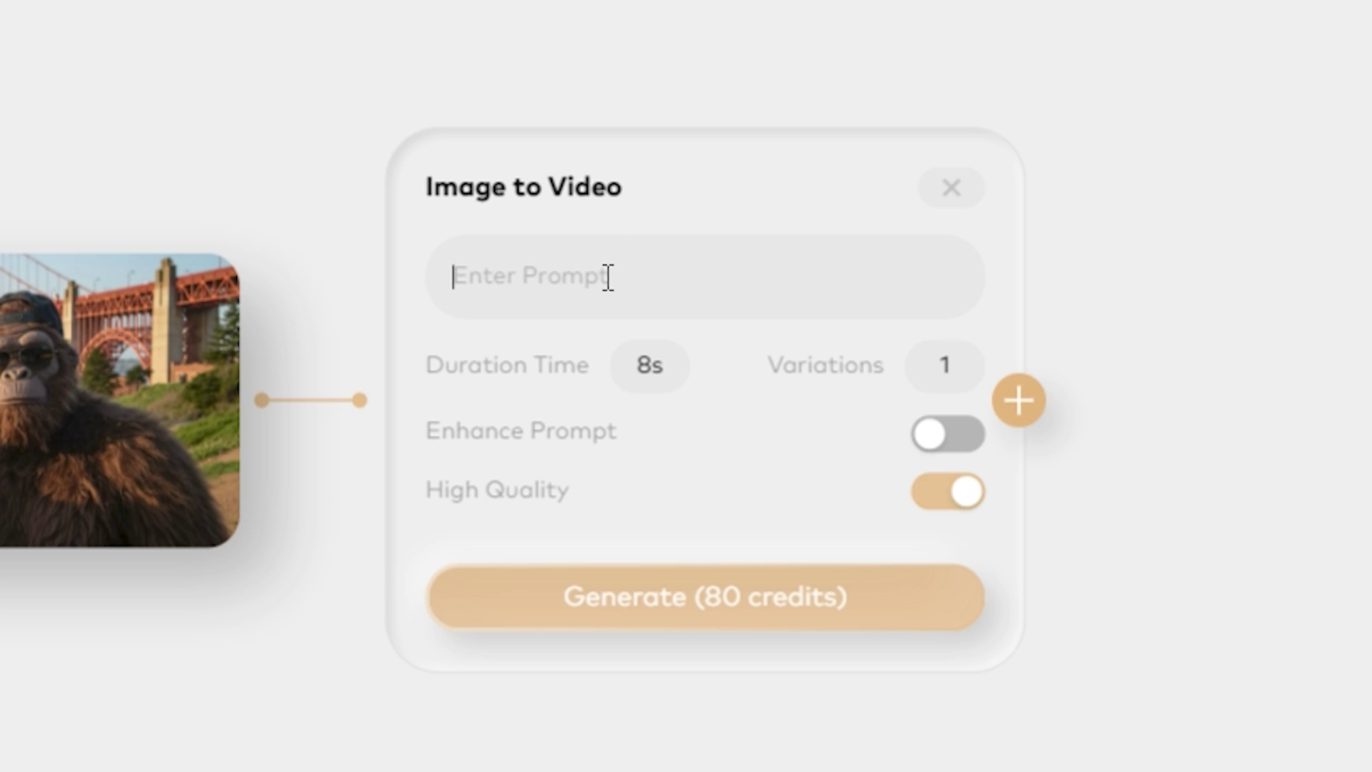
- Start typing the woman-and-yeti vlogging prompt, beginning 'a woman smil'
{"action": "type", "text": "a woman and yeti vloging , both of them are"}
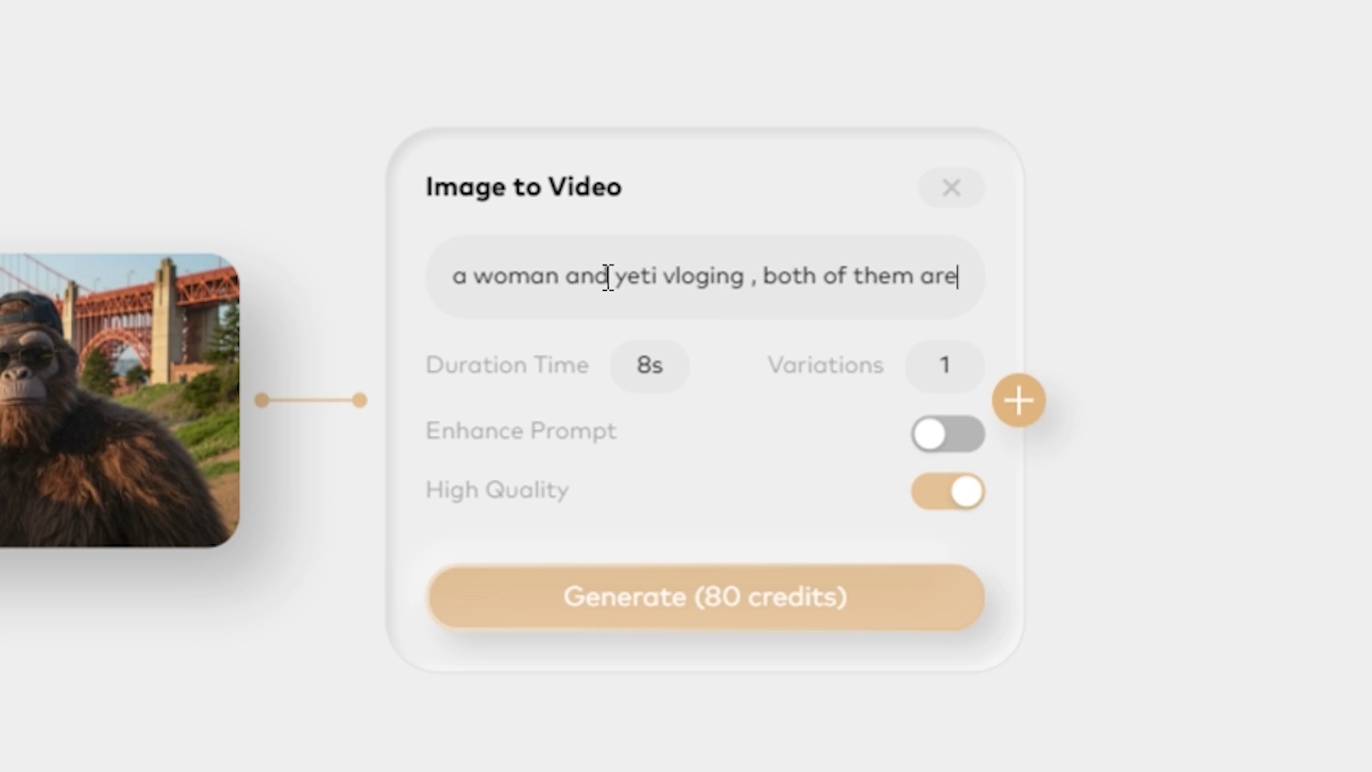
{"action": "type", "text": " smil"}
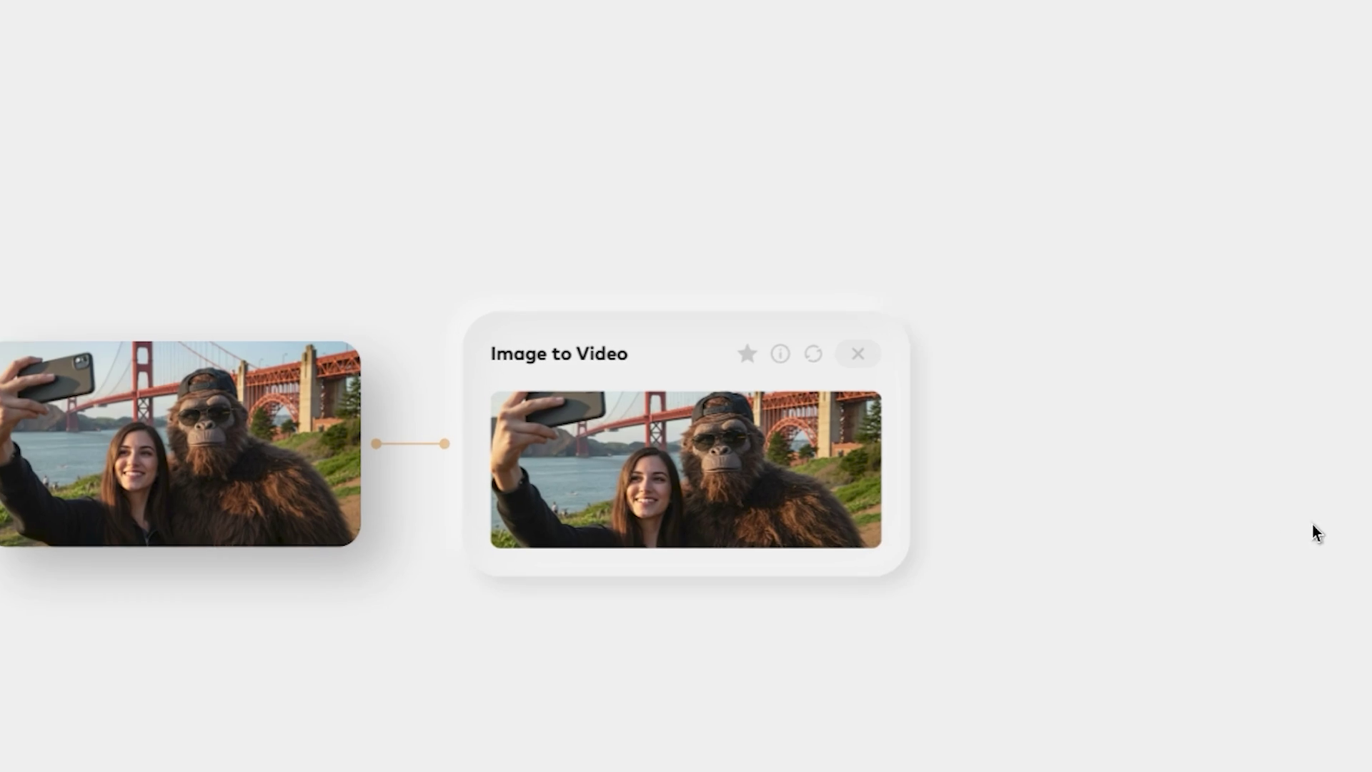
- Bring up Magi's subscription plans with the free 500-credits-per-month tier
{"action": "mouse_move", "coordinate": [646, 444]}
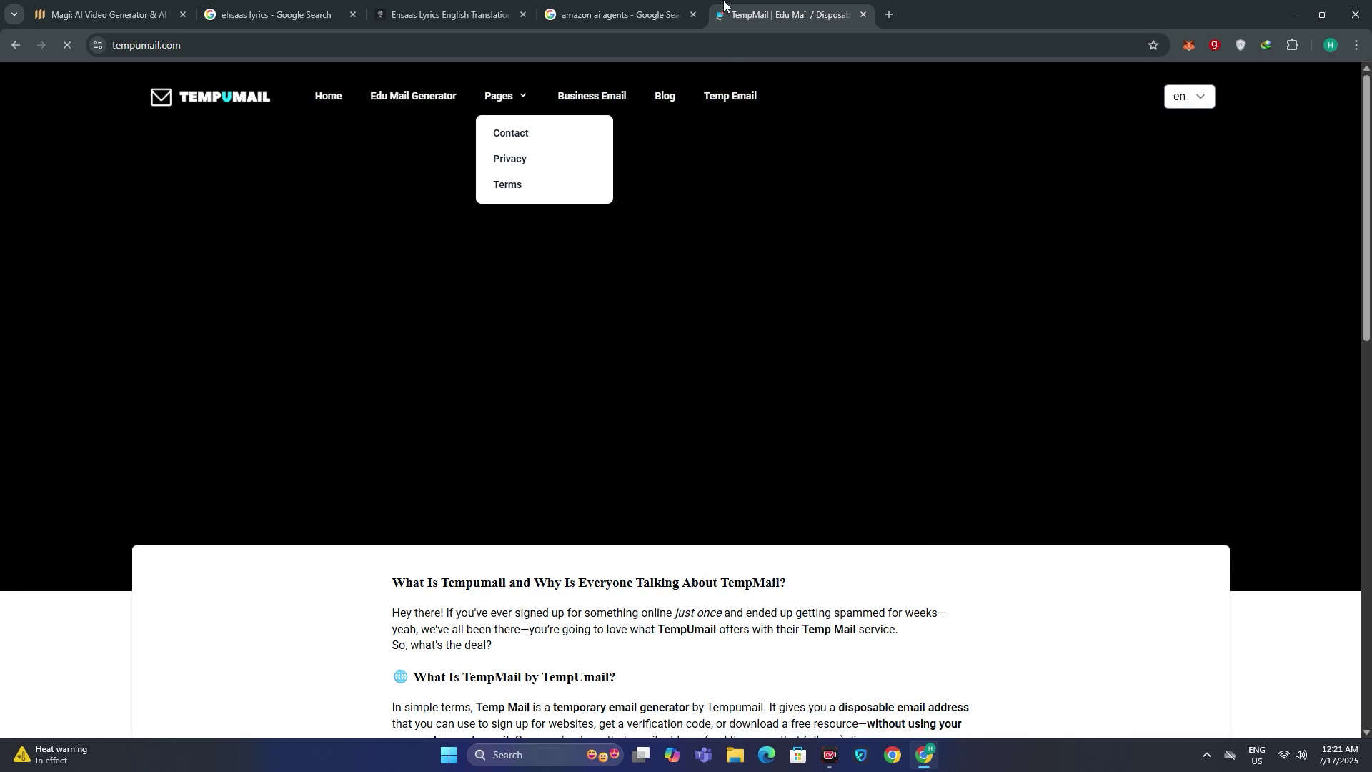
- Scroll the TempUmail page, then start a fresh browser tab
{"action": "scroll", "coordinate": [761, 243], "scroll_direction": "down", "scroll_amount": 5}
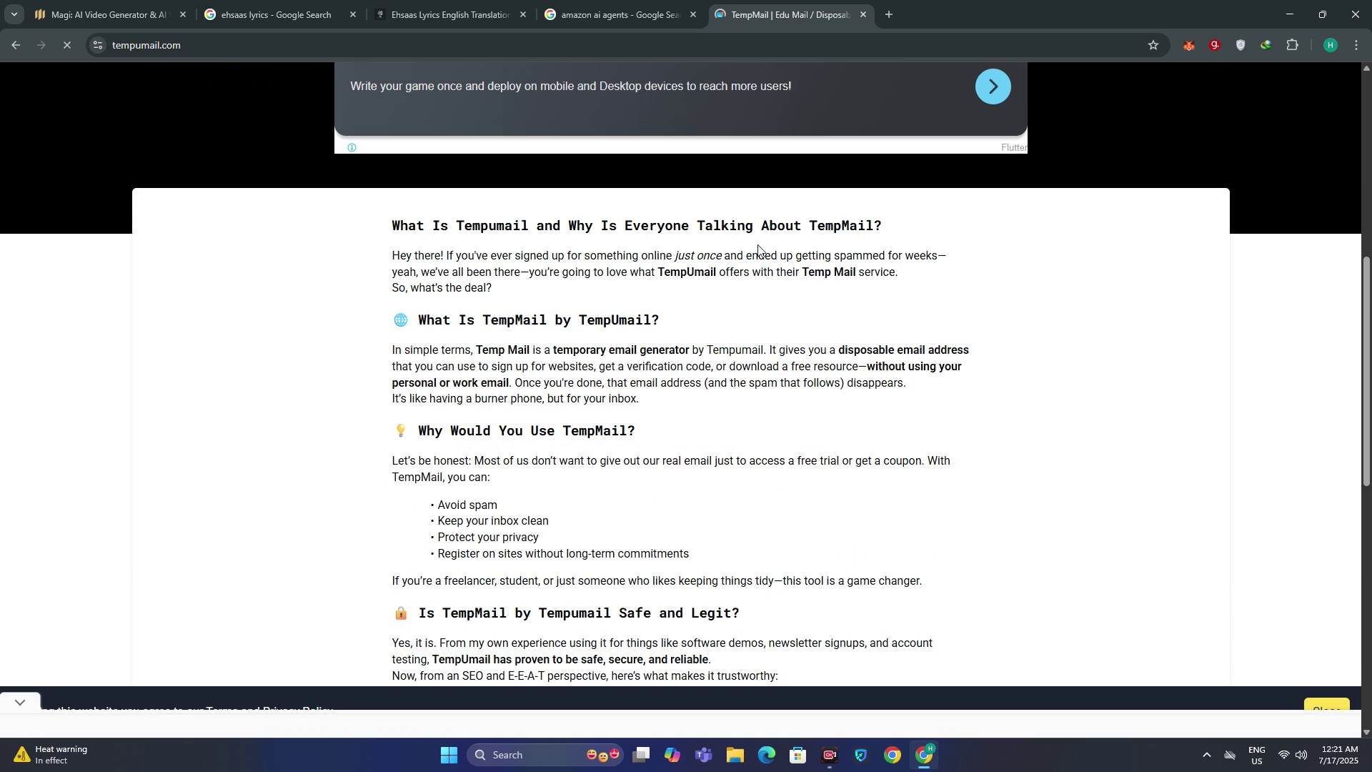
{"action": "scroll", "coordinate": [737, 282], "scroll_direction": "up", "scroll_amount": 7}
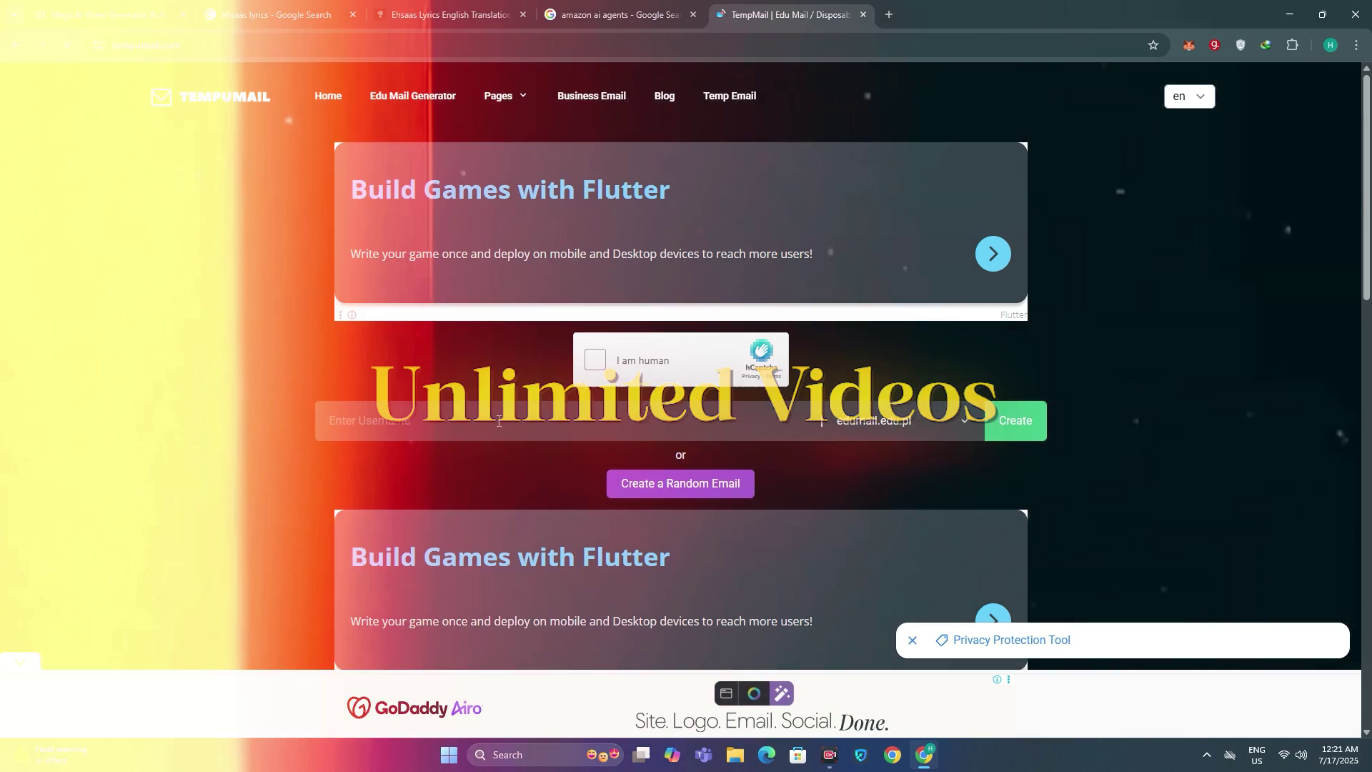
{"action": "key", "text": "ctrl+t"}
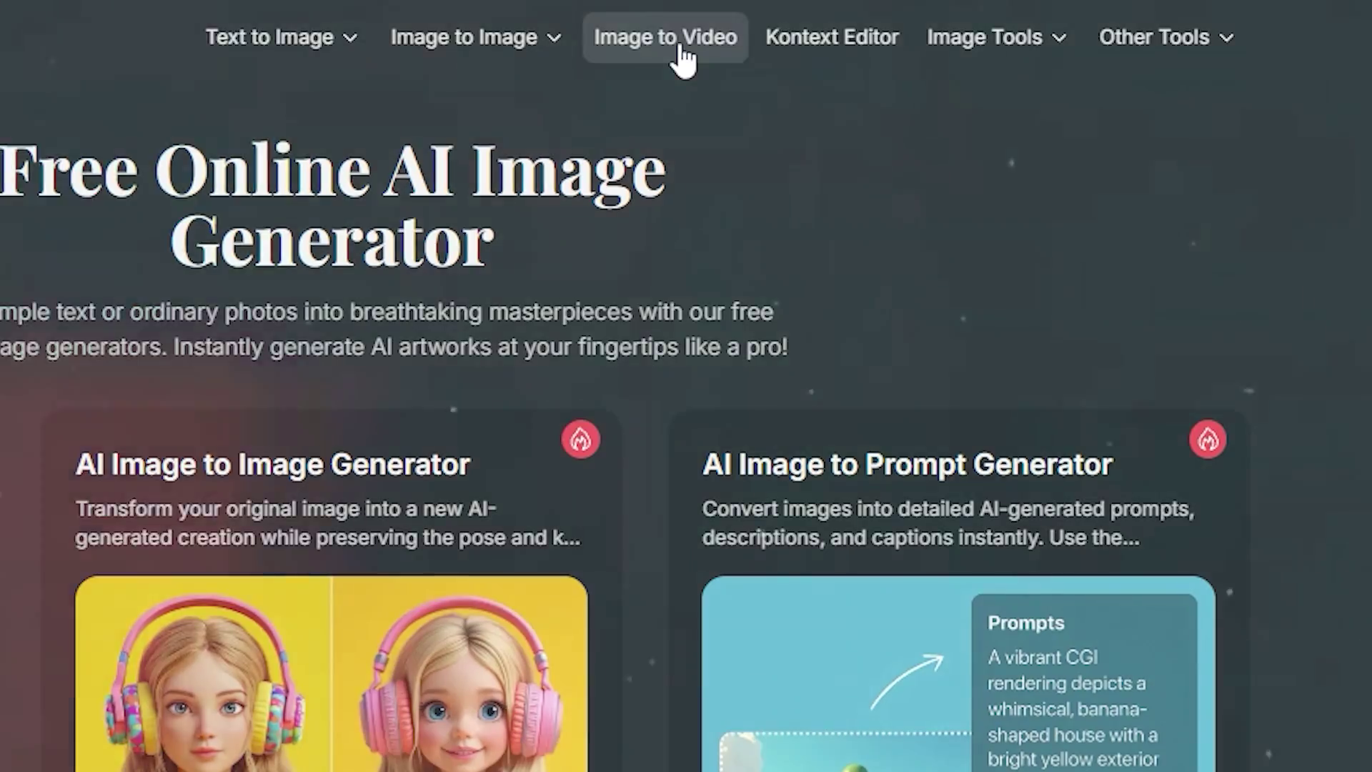
- Open Vheer's image-to-video generator and upload the ruined-city explosion image
{"action": "left_click", "coordinate": [679, 47]}
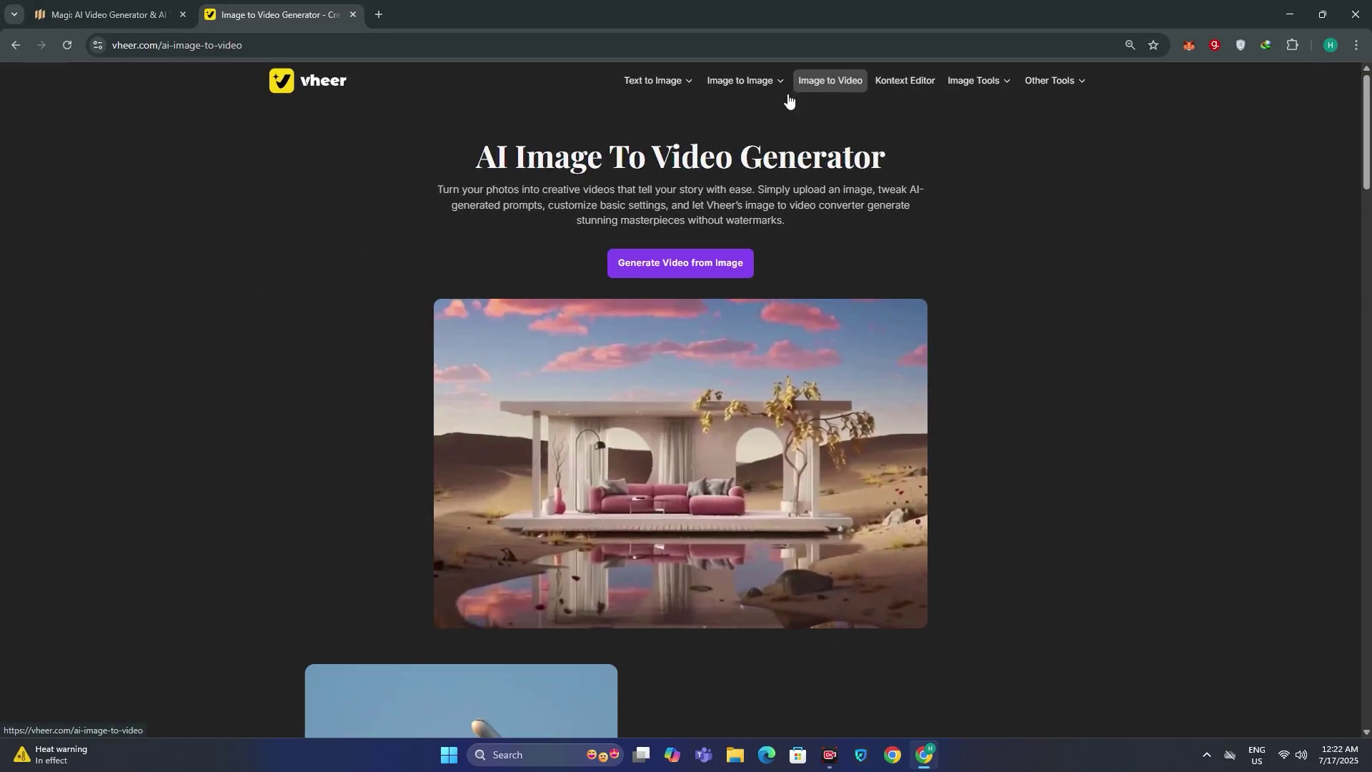
{"action": "scroll", "coordinate": [674, 288], "scroll_direction": "down", "scroll_amount": 1}
{"action": "scroll", "coordinate": [678, 321], "scroll_direction": "down", "scroll_amount": 3}
{"action": "scroll", "coordinate": [685, 350], "scroll_direction": "up", "scroll_amount": 3}
{"action": "left_click", "coordinate": [689, 270]}
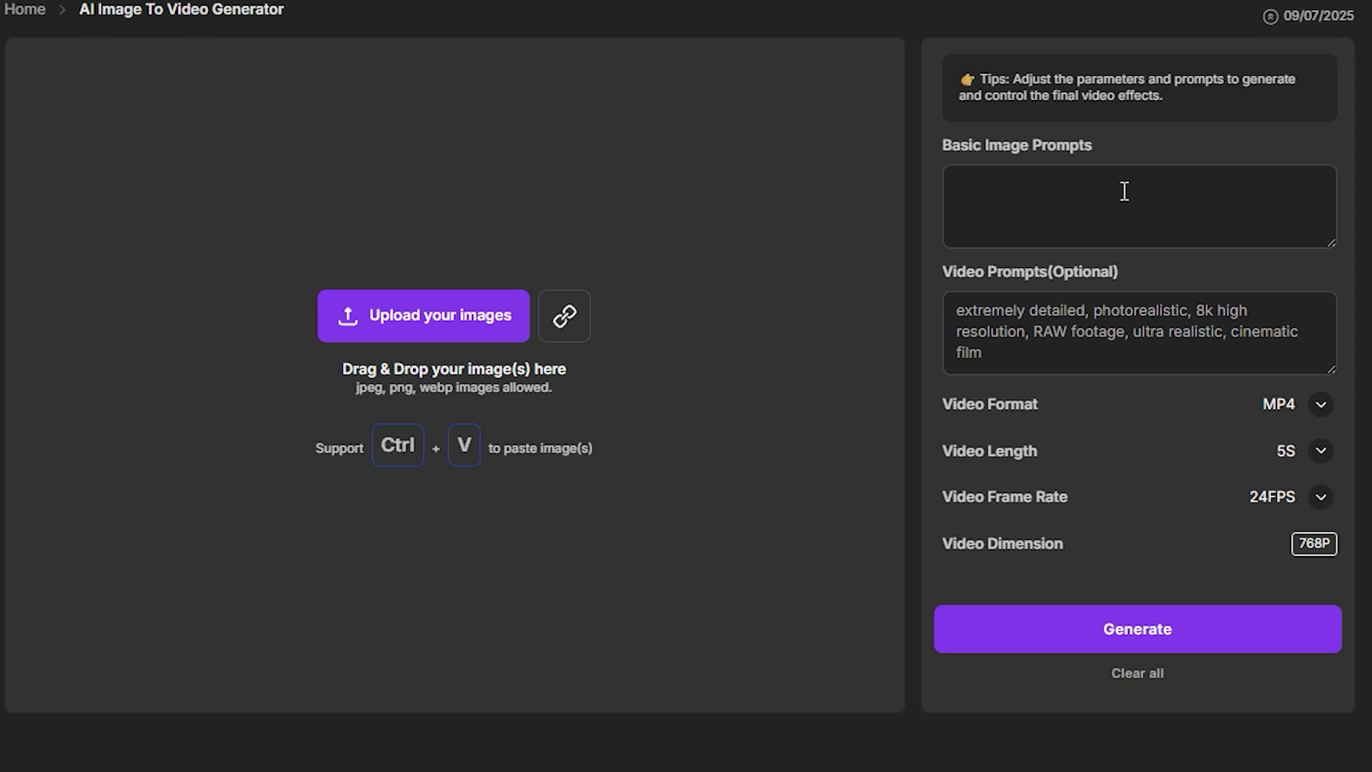
{"action": "left_click", "coordinate": [435, 315]}
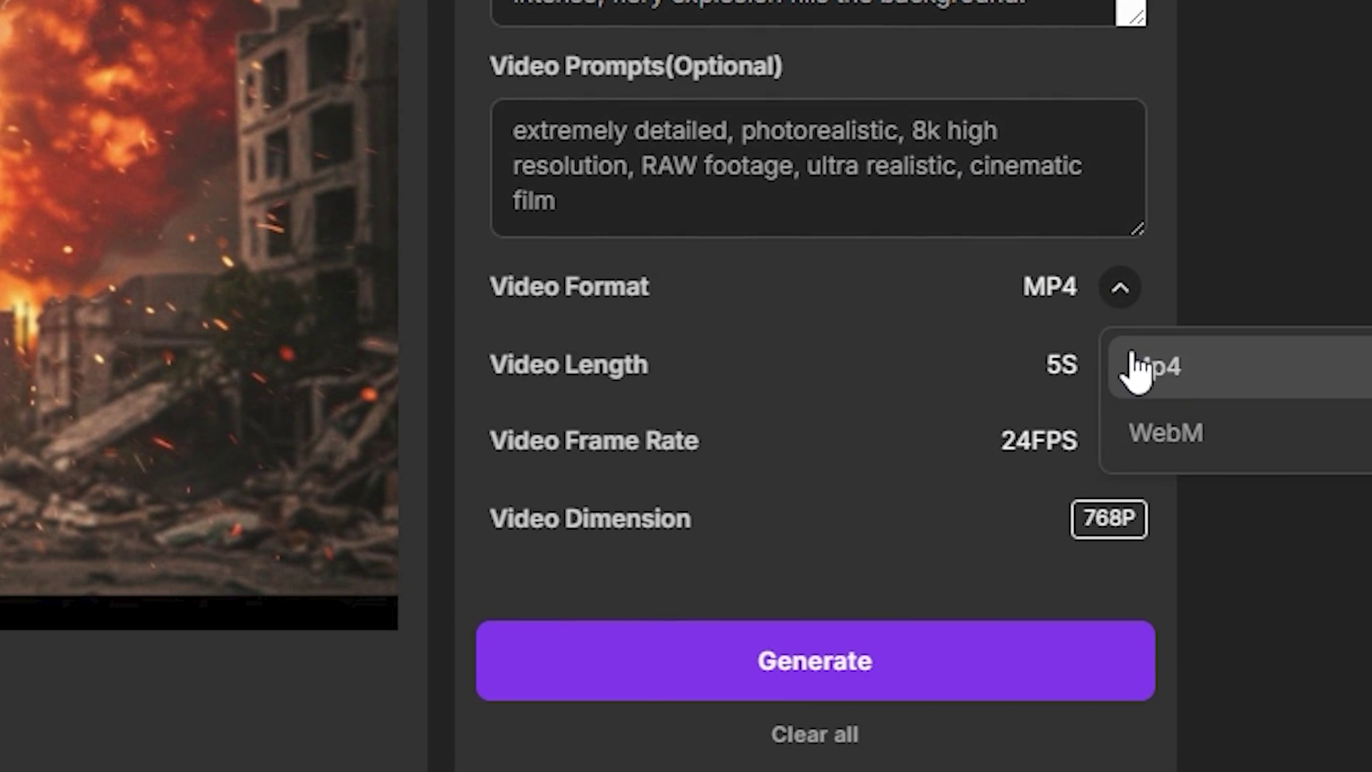
- Keep MP4 and 5S, set Frame Rate to 30fps, and generate the video
{"action": "left_click", "coordinate": [1317, 522]}
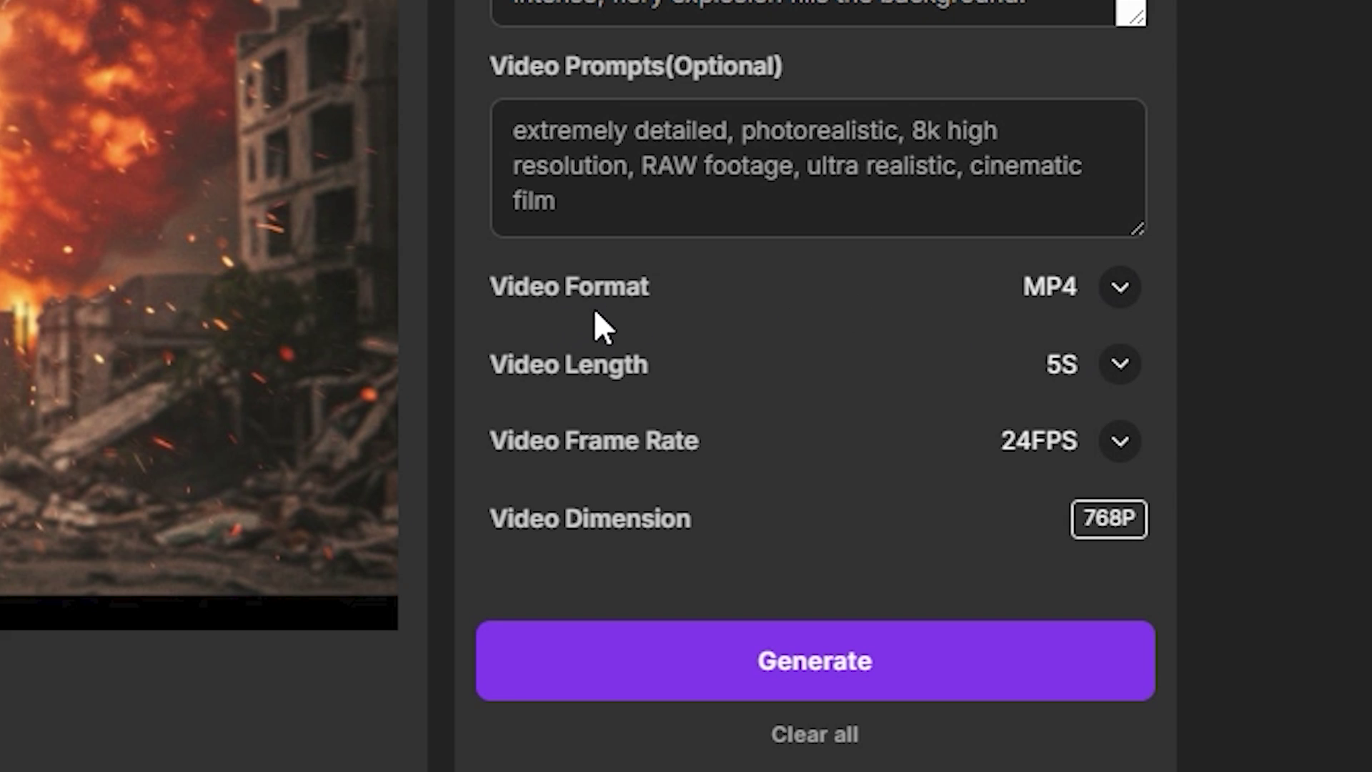
{"action": "left_click", "coordinate": [1122, 366]}
{"action": "left_click", "coordinate": [1120, 441]}
{"action": "left_click", "coordinate": [1120, 440]}
{"action": "left_click", "coordinate": [1120, 441]}
{"action": "left_click", "coordinate": [1150, 672]}
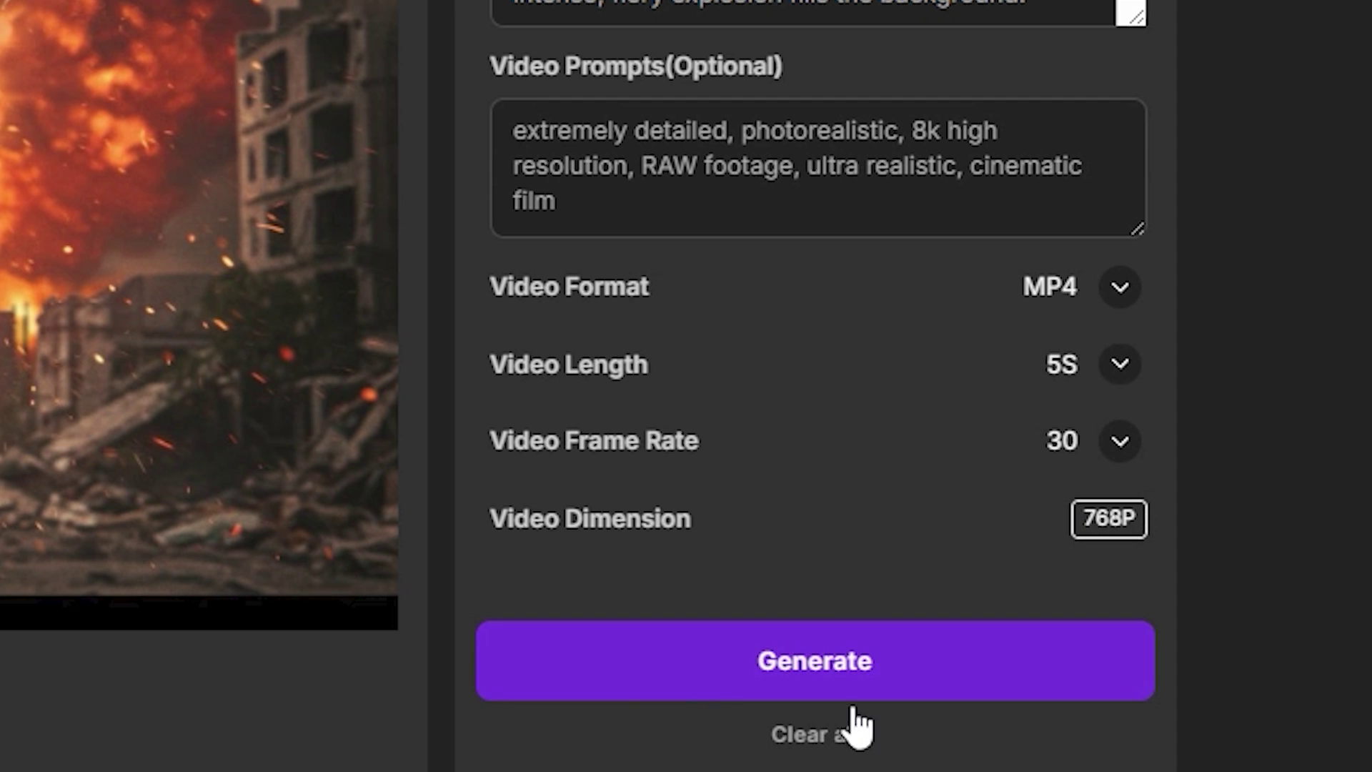
{"action": "left_click", "coordinate": [841, 679]}
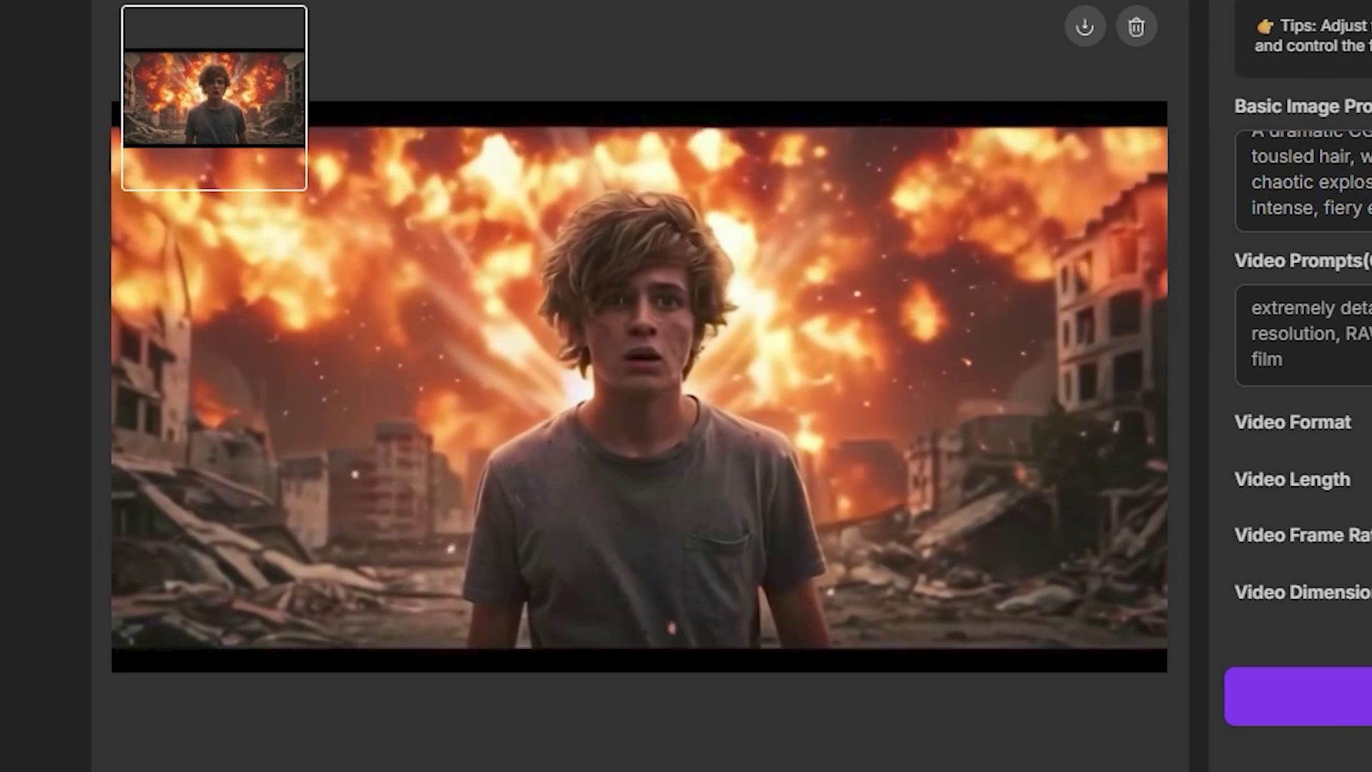
- Play the finished Vheer explosion clip of the boy playing
{"action": "mouse_move", "coordinate": [765, 465]}
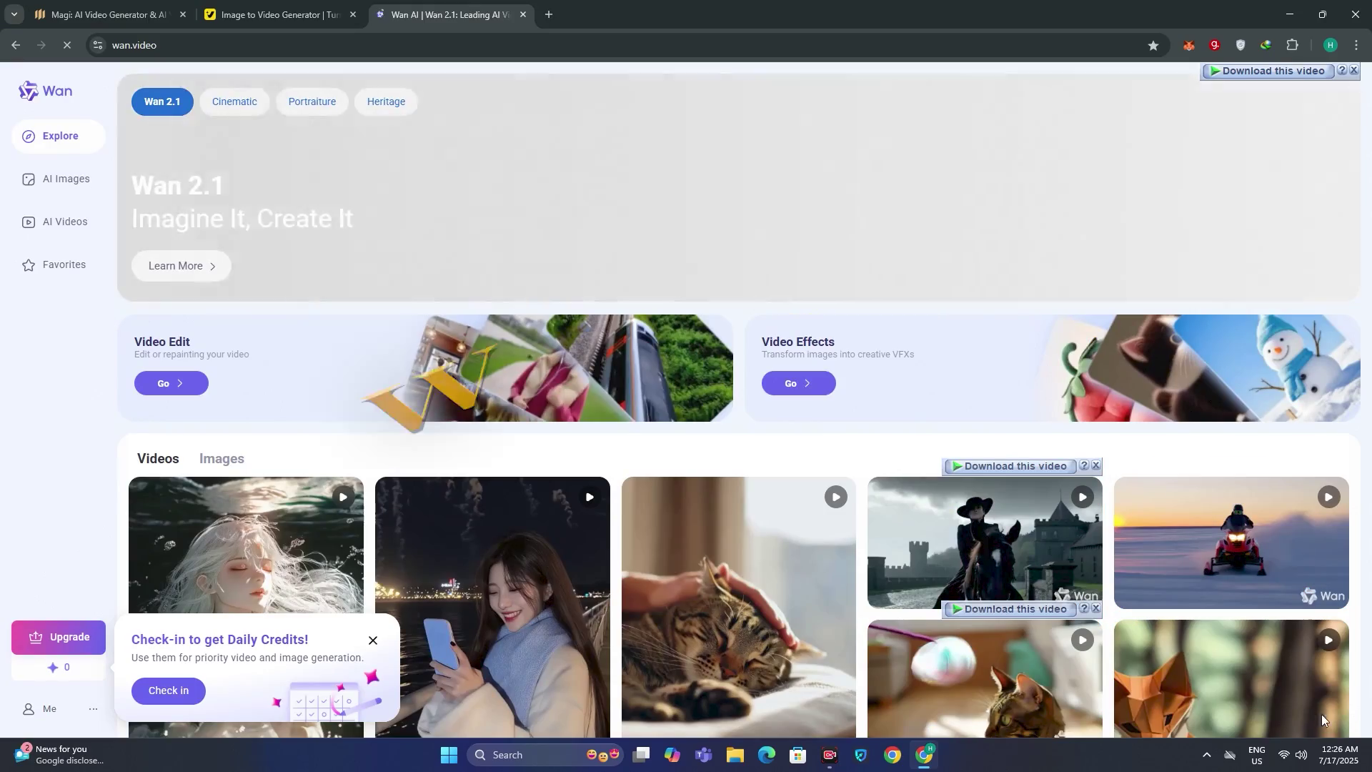
- Open Wan AI's video creation page and dismiss the daily check-in popup
{"action": "left_click", "coordinate": [157, 49]}
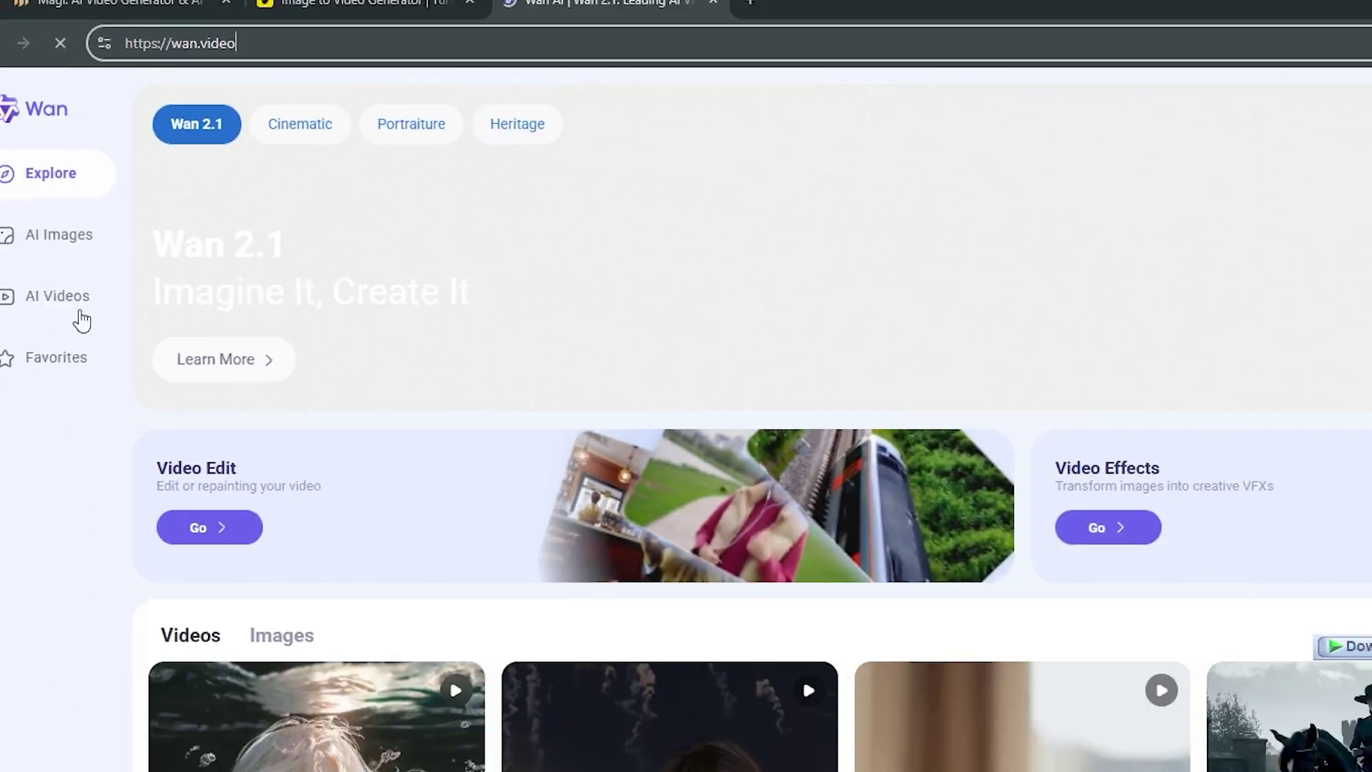
{"action": "left_click", "coordinate": [80, 315]}
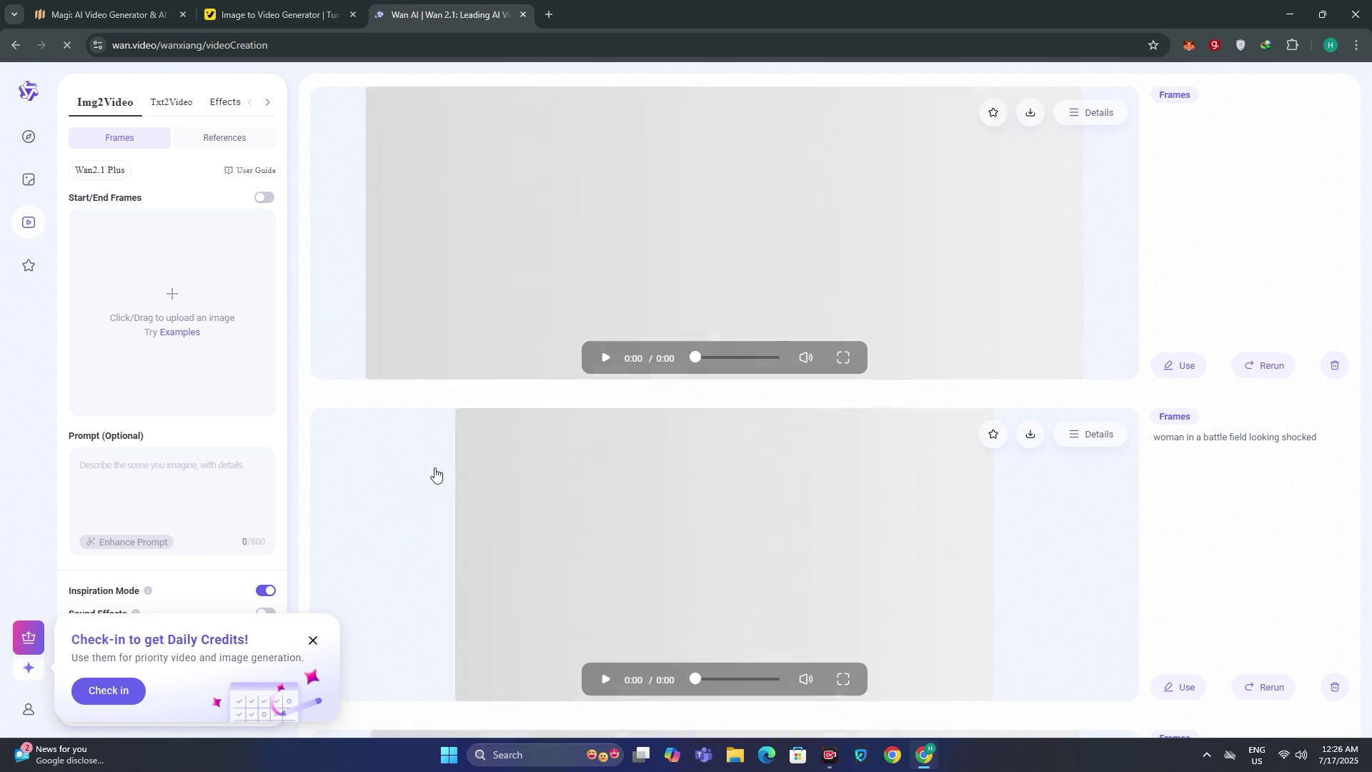
{"action": "left_click", "coordinate": [313, 641]}
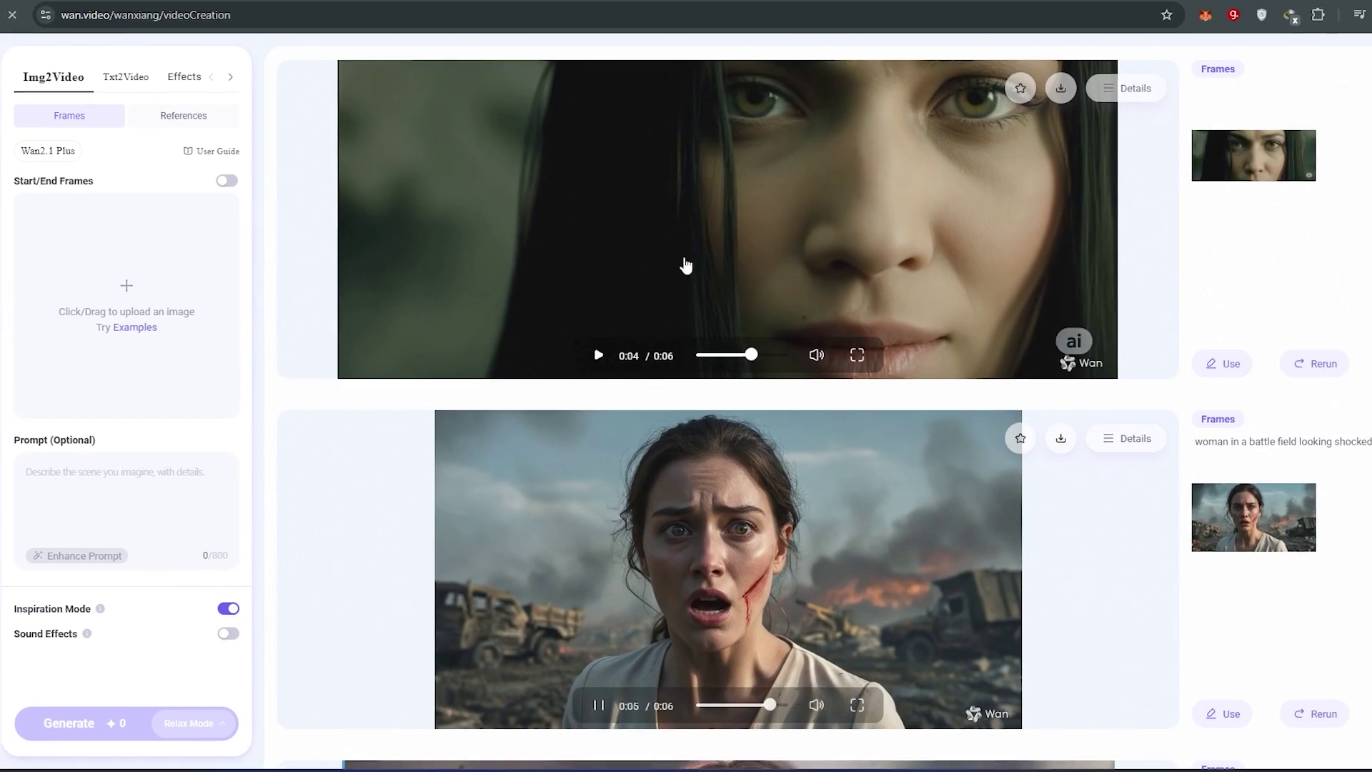
- Play the shocked-woman battlefield clip and dismiss the rating prompt
{"action": "scroll", "coordinate": [672, 286], "scroll_direction": "down", "scroll_amount": 1}
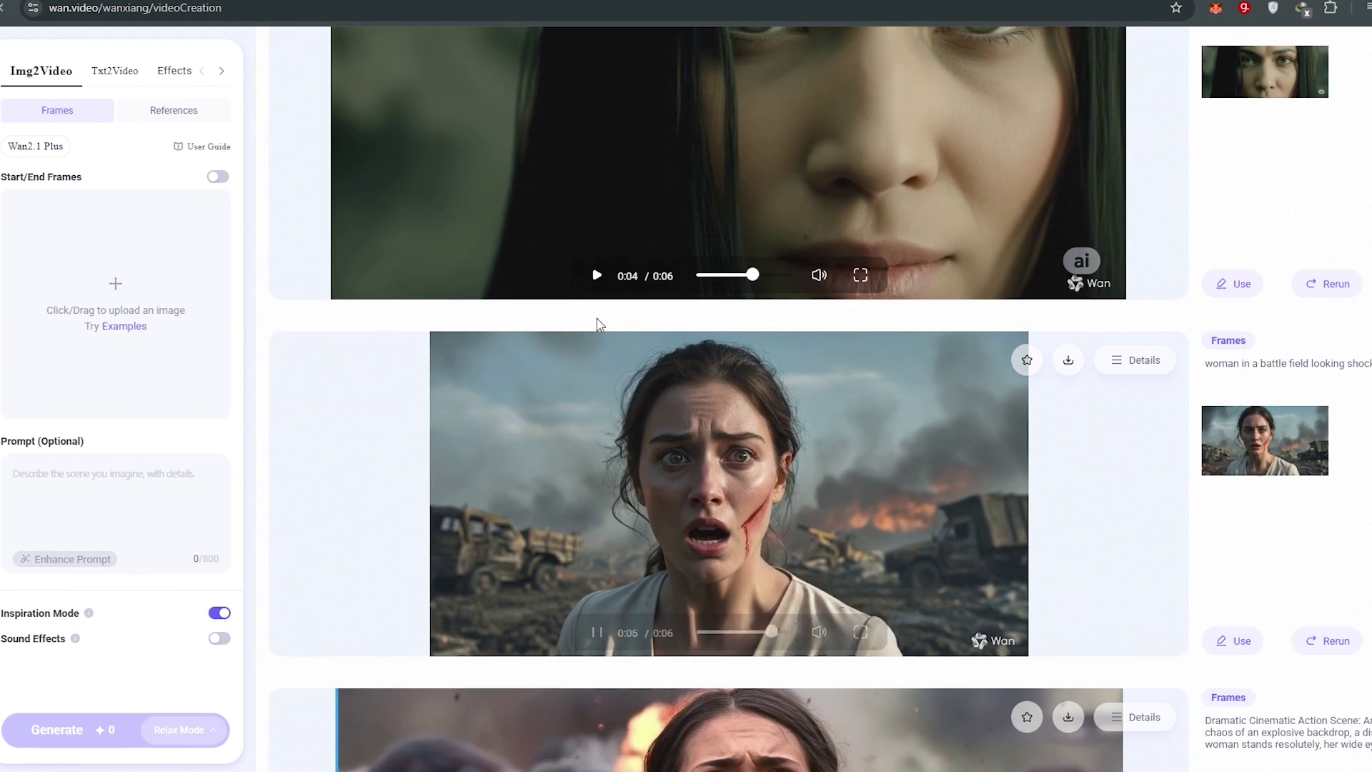
{"action": "left_click", "coordinate": [596, 278]}
{"action": "scroll", "coordinate": [612, 298], "scroll_direction": "up", "scroll_amount": 1}
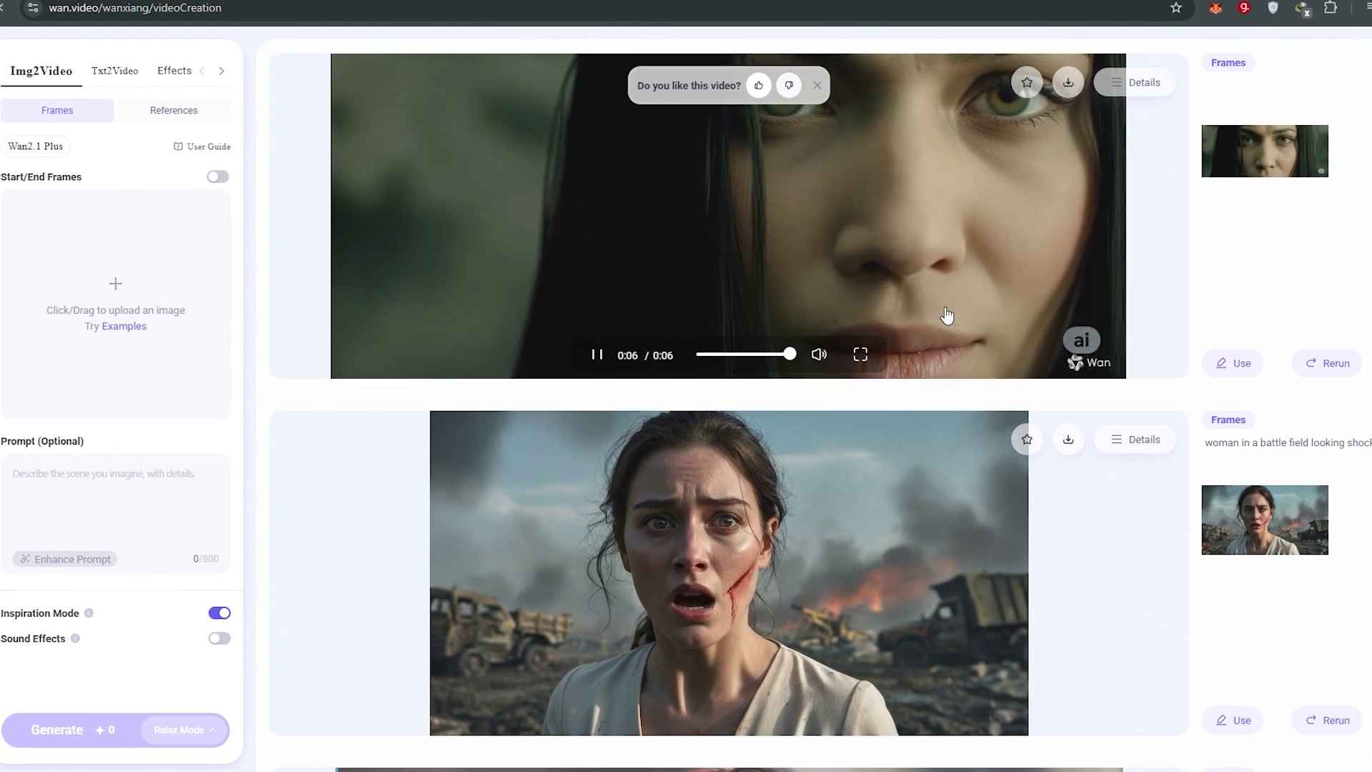
{"action": "left_click", "coordinate": [817, 85]}
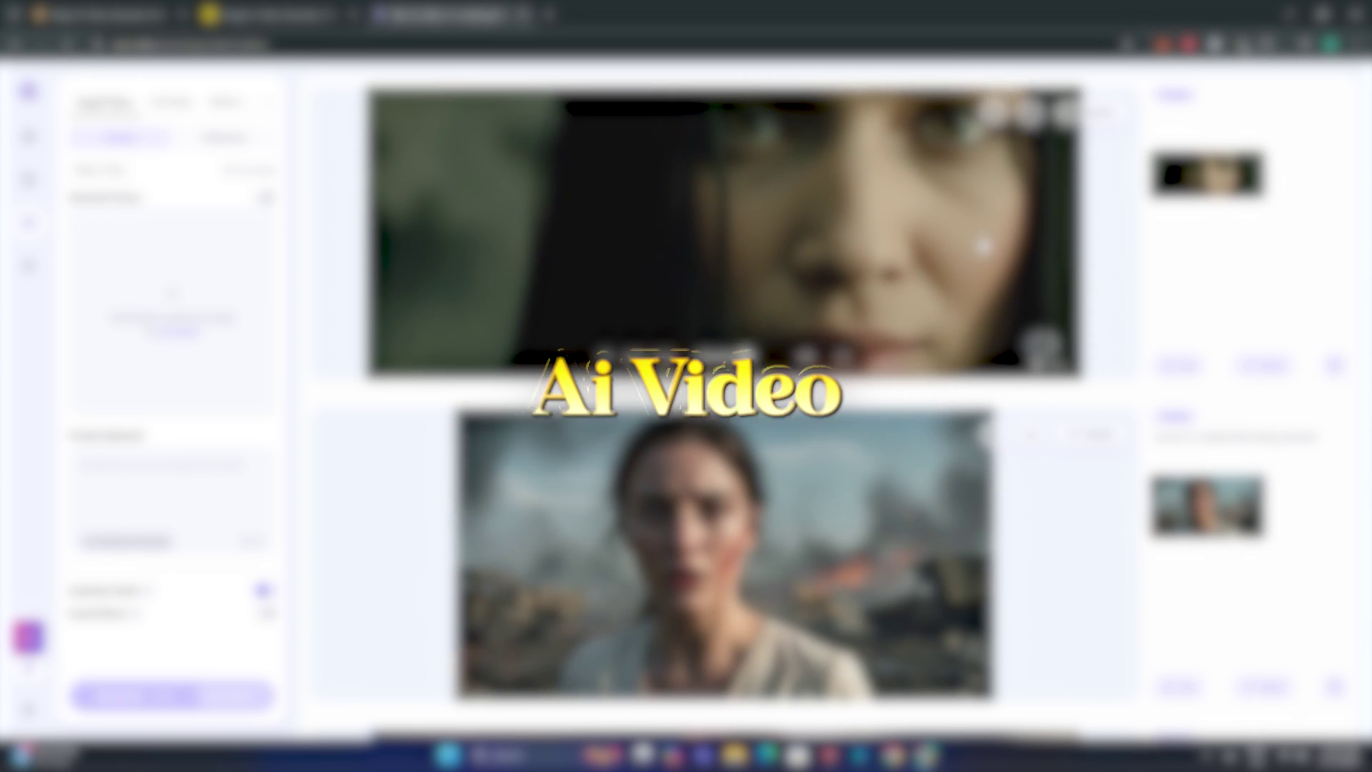
{"action": "scroll", "coordinate": [844, 277], "scroll_direction": "down", "scroll_amount": 2}
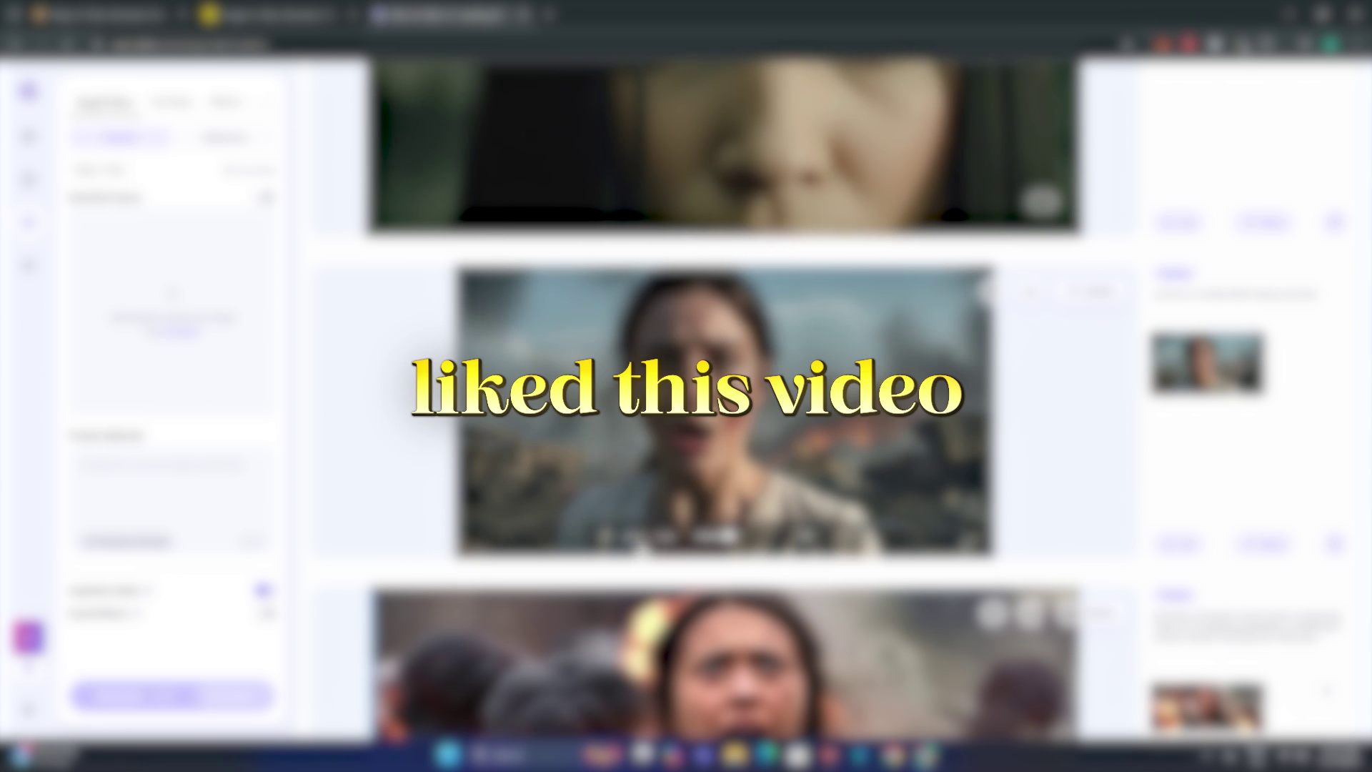